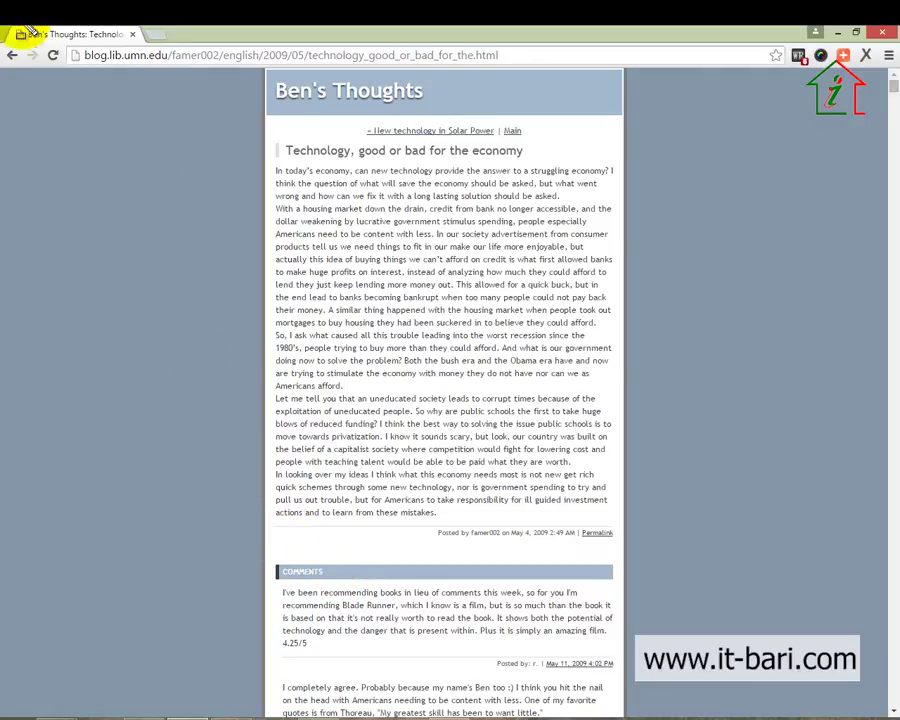
Scroll through the readers' comments, then jump down to the empty comment form at the bottom
{"action": "mouse_move", "coordinate": [71, 42]}
{"action": "left_mouse_down"}
{"action": "mouse_move", "coordinate": [93, 57]}
{"action": "mouse_move", "coordinate": [222, 70]}
{"action": "left_mouse_up"}
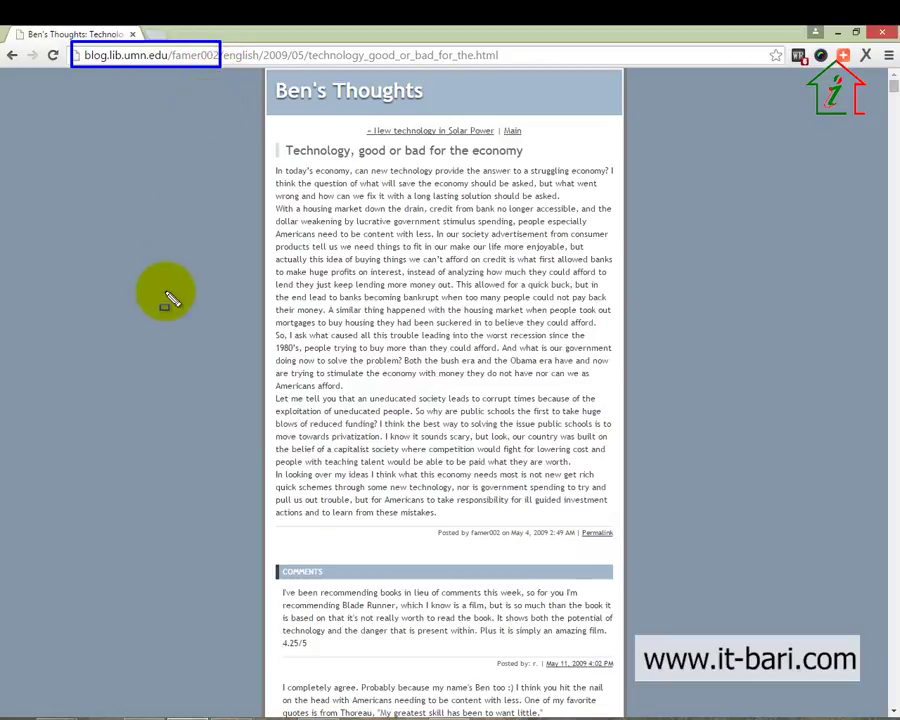
{"action": "scroll", "coordinate": [237, 446], "scroll_direction": "down", "scroll_amount": 10}
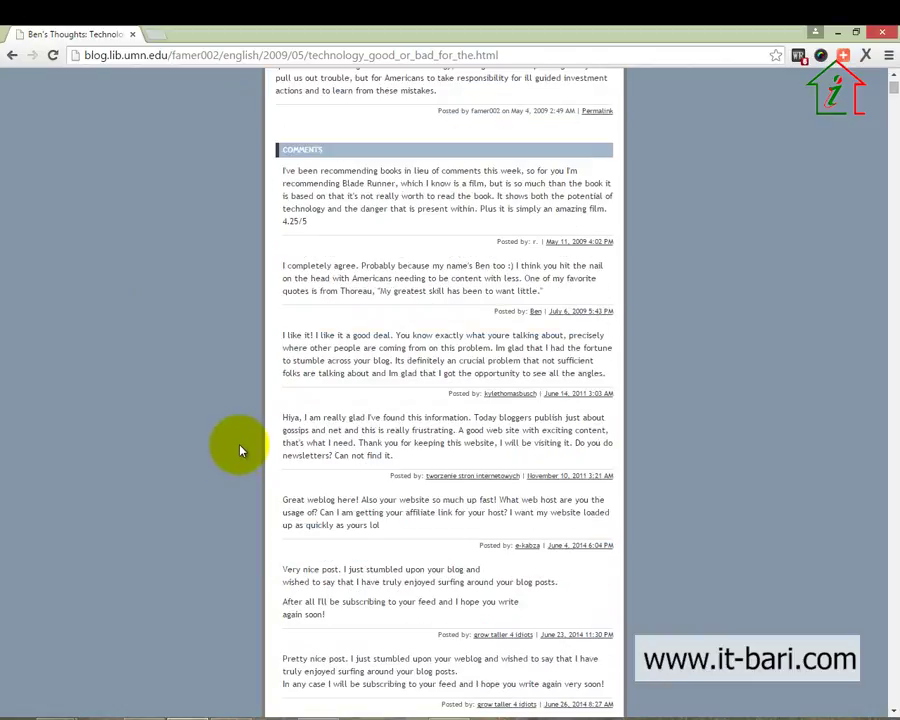
{"action": "scroll", "coordinate": [237, 456], "scroll_direction": "up", "scroll_amount": 8}
{"action": "scroll", "coordinate": [250, 390], "scroll_direction": "down", "scroll_amount": 2}
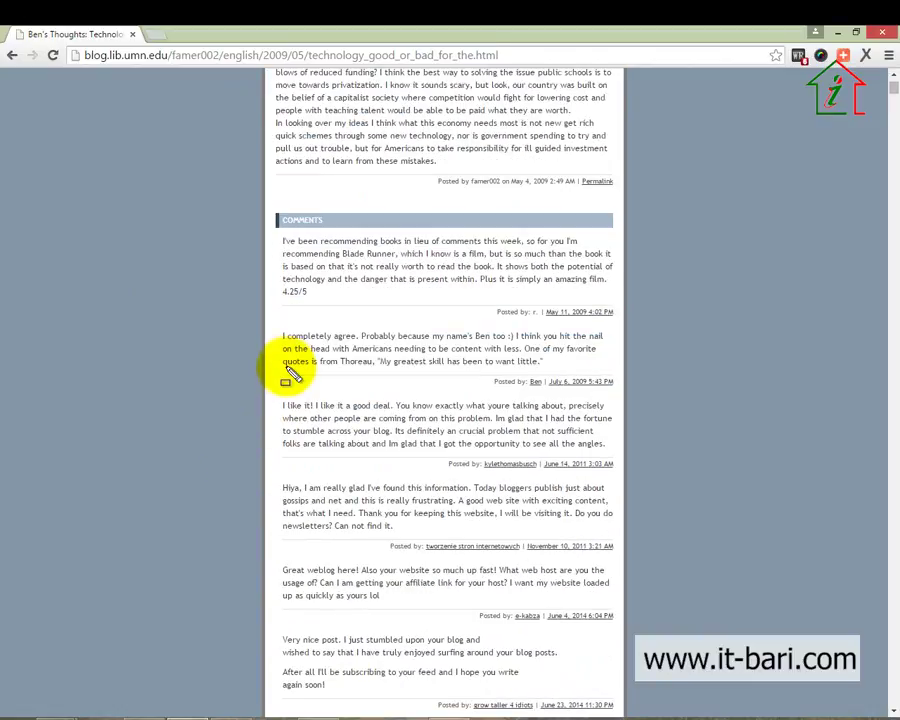
{"action": "mouse_move", "coordinate": [263, 205]}
{"action": "left_mouse_down"}
{"action": "mouse_move", "coordinate": [440, 536]}
{"action": "mouse_move", "coordinate": [642, 594]}
{"action": "left_mouse_up"}
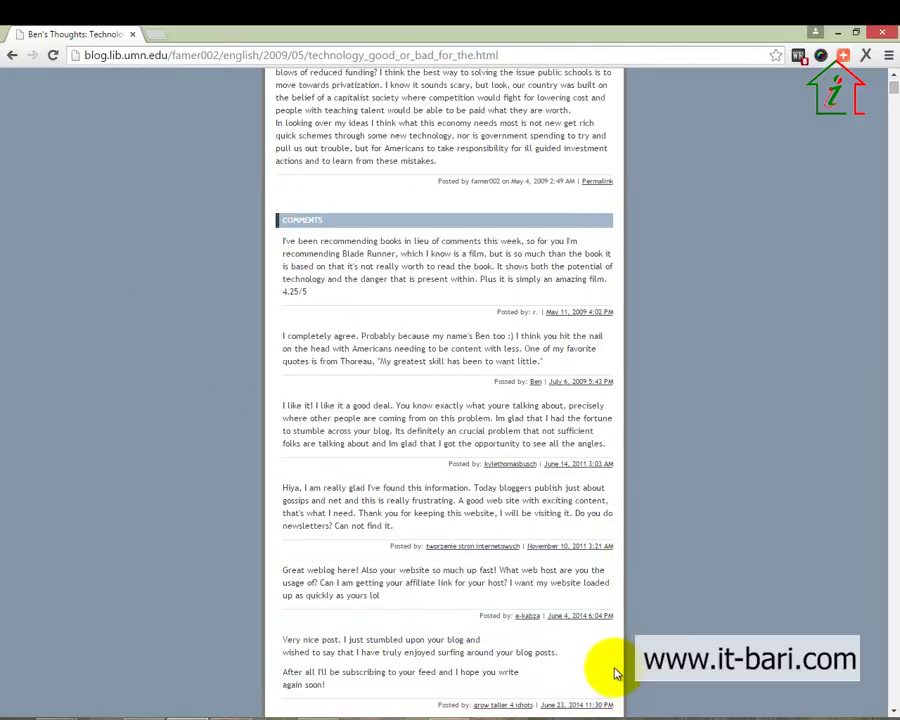
{"action": "scroll", "coordinate": [659, 563], "scroll_direction": "up", "scroll_amount": 3}
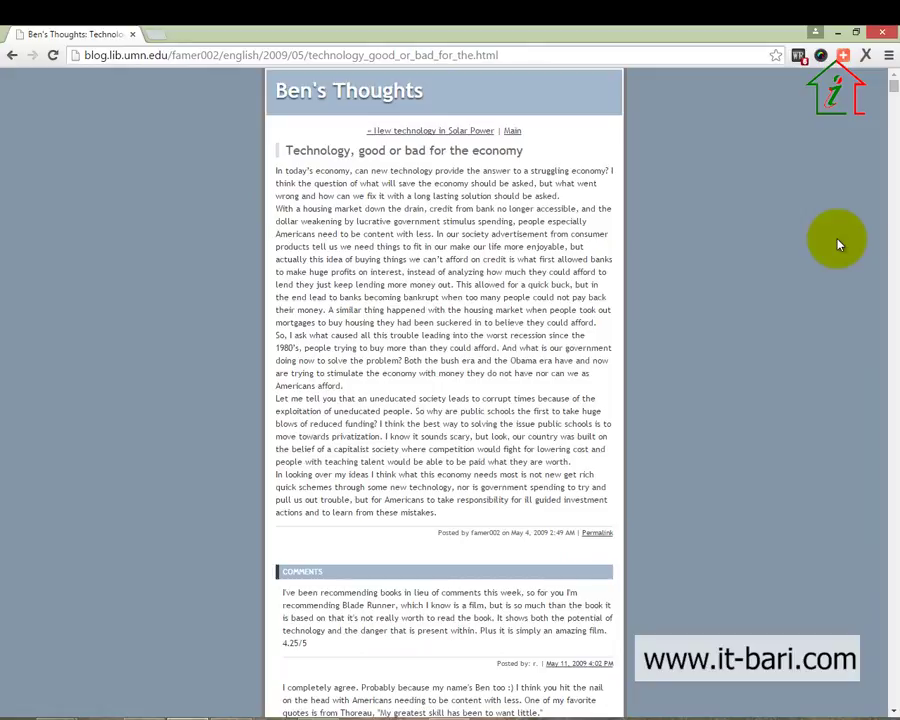
{"action": "scroll", "coordinate": [691, 466], "scroll_direction": "down", "scroll_amount": 3}
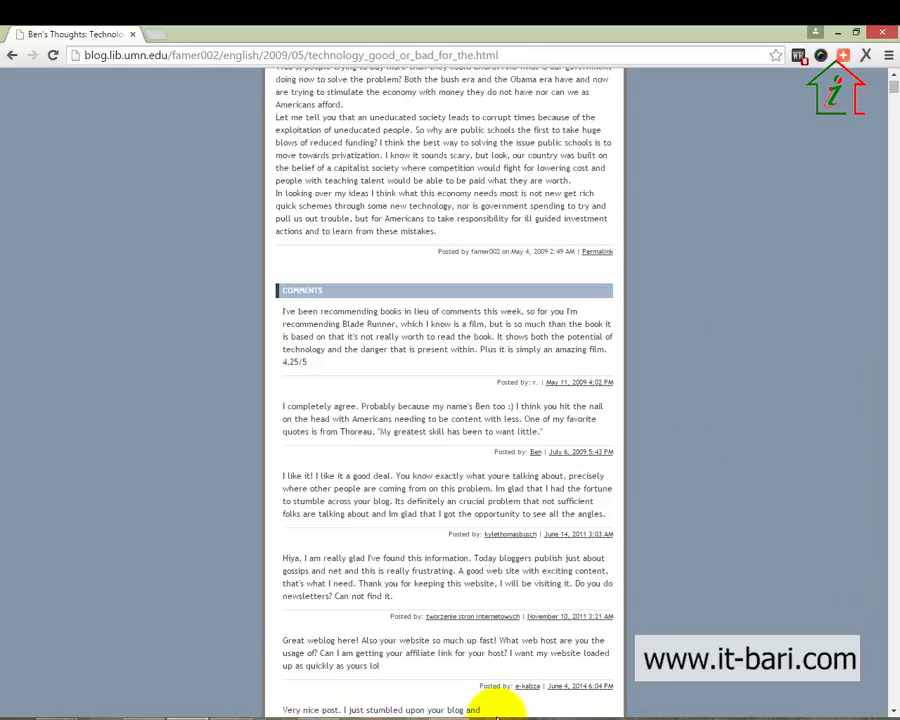
{"action": "scroll", "coordinate": [719, 561], "scroll_direction": "down", "scroll_amount": 5}
{"action": "scroll", "coordinate": [719, 558], "scroll_direction": "down", "scroll_amount": 6}
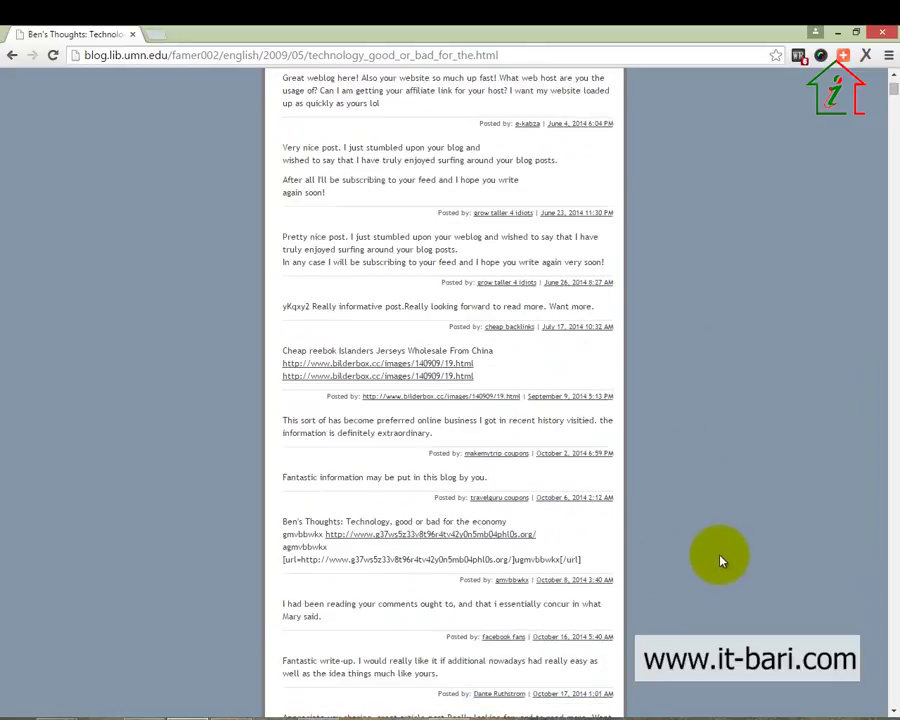
{"action": "key", "text": "End"}
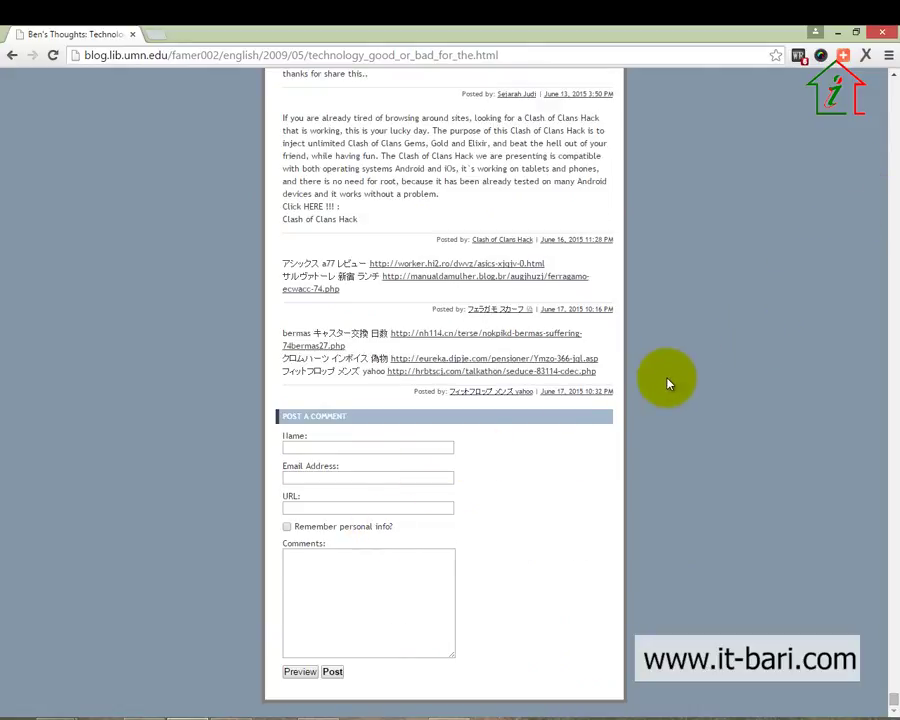
Enter 'We The Coder' as the commenter name using the saved autofill entry
{"action": "mouse_move", "coordinate": [258, 400]}
{"action": "left_mouse_down"}
{"action": "mouse_move", "coordinate": [693, 689]}
{"action": "mouse_move", "coordinate": [735, 693]}
{"action": "mouse_move", "coordinate": [707, 701]}
{"action": "mouse_move", "coordinate": [697, 692]}
{"action": "left_mouse_up"}
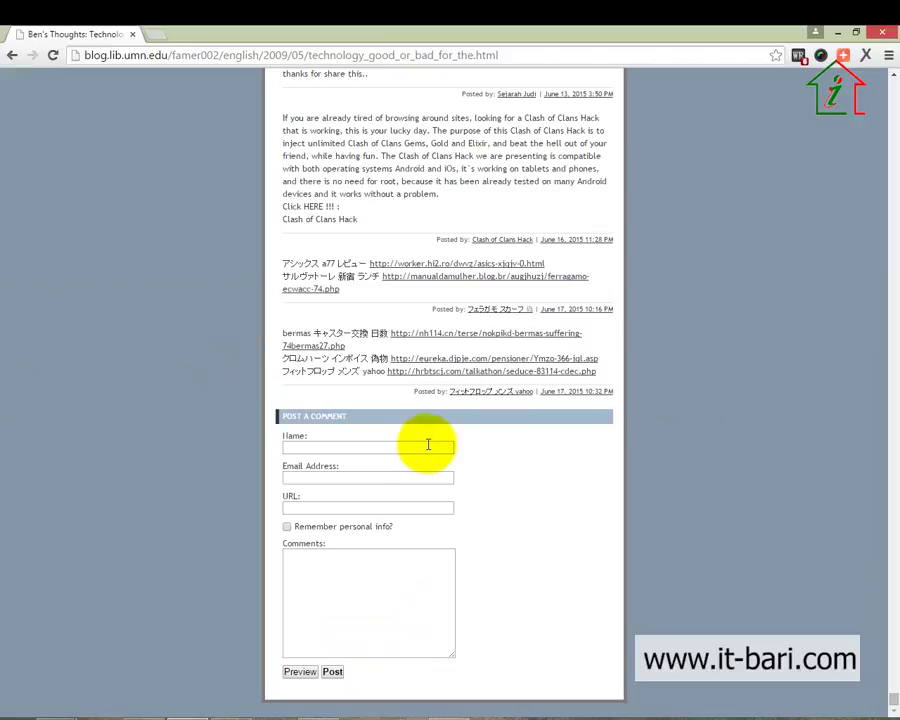
{"action": "mouse_move", "coordinate": [70, 50]}
{"action": "left_mouse_down"}
{"action": "mouse_move", "coordinate": [160, 88]}
{"action": "mouse_move", "coordinate": [120, 72]}
{"action": "mouse_move", "coordinate": [138, 88]}
{"action": "mouse_move", "coordinate": [210, 76]}
{"action": "left_mouse_up"}
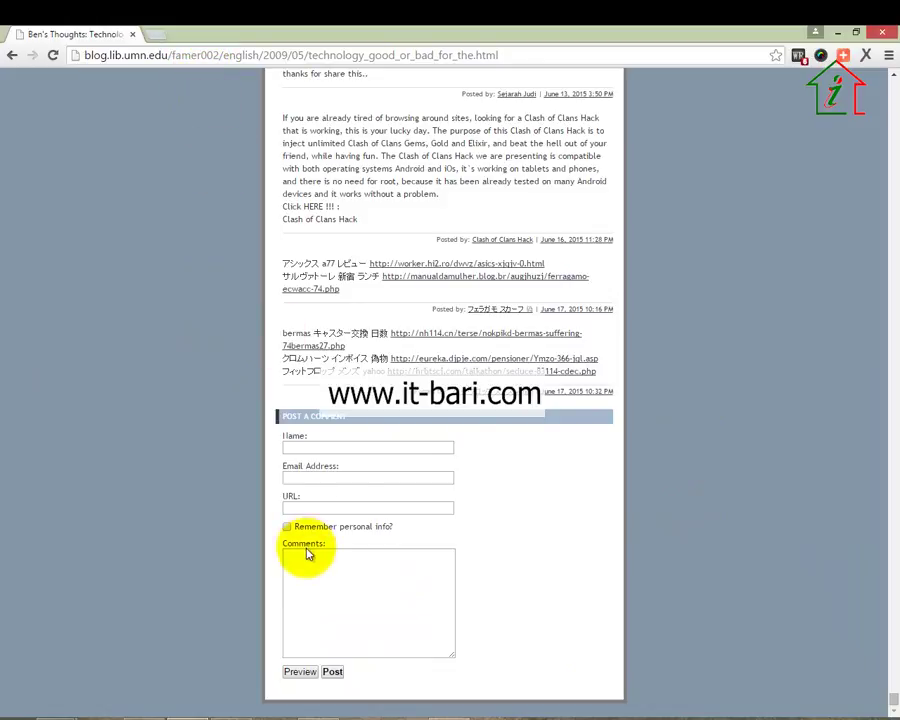
{"action": "left_click", "coordinate": [356, 444]}
{"action": "right_click", "coordinate": [354, 437]}
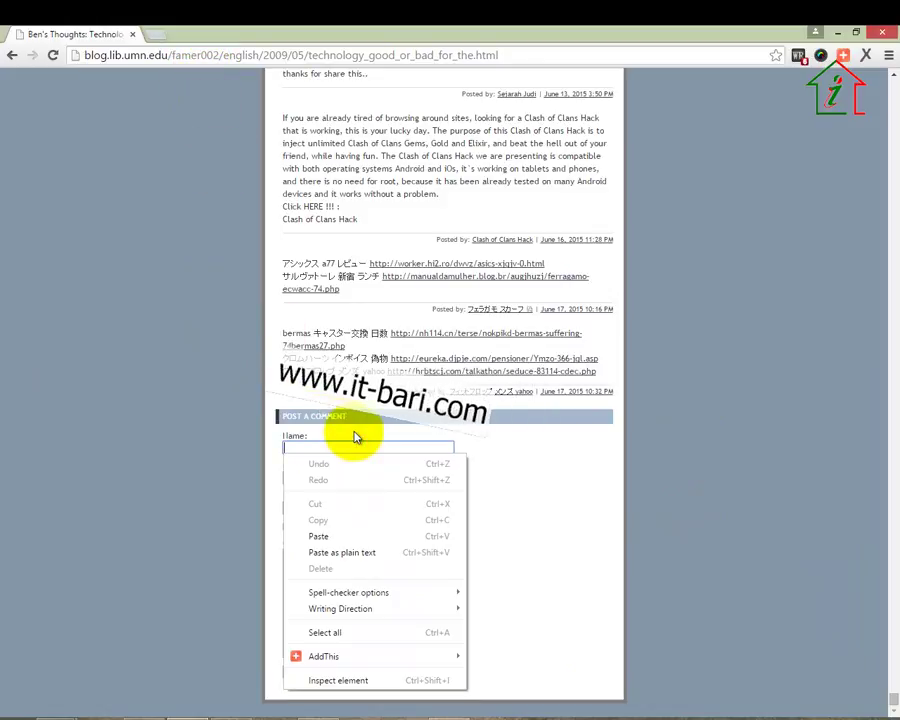
{"action": "left_click", "coordinate": [354, 435]}
{"action": "left_click", "coordinate": [354, 437]}
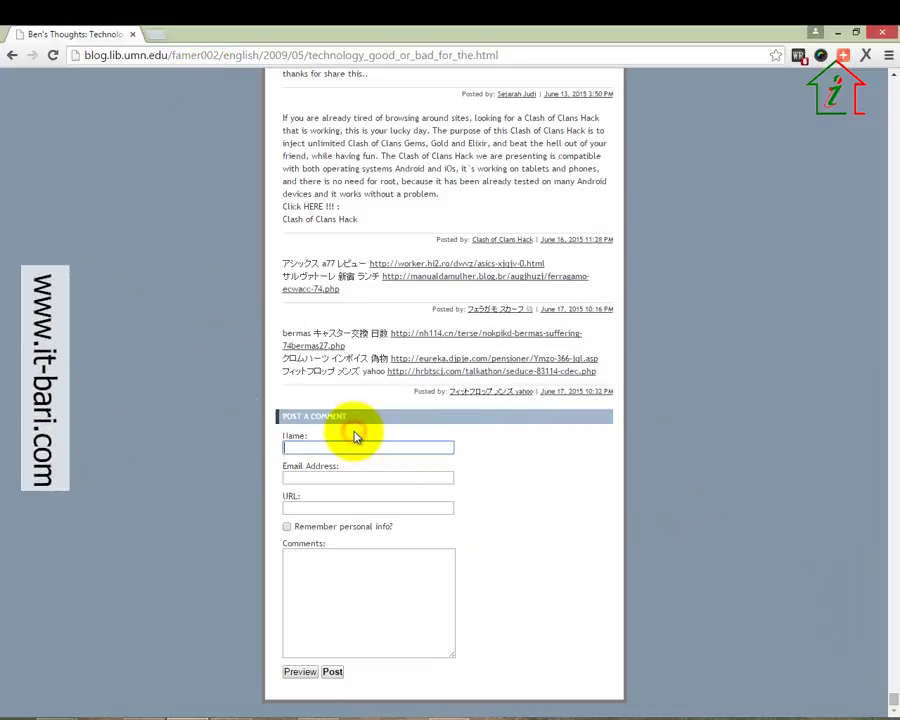
{"action": "type", "text": "We The Coder"}
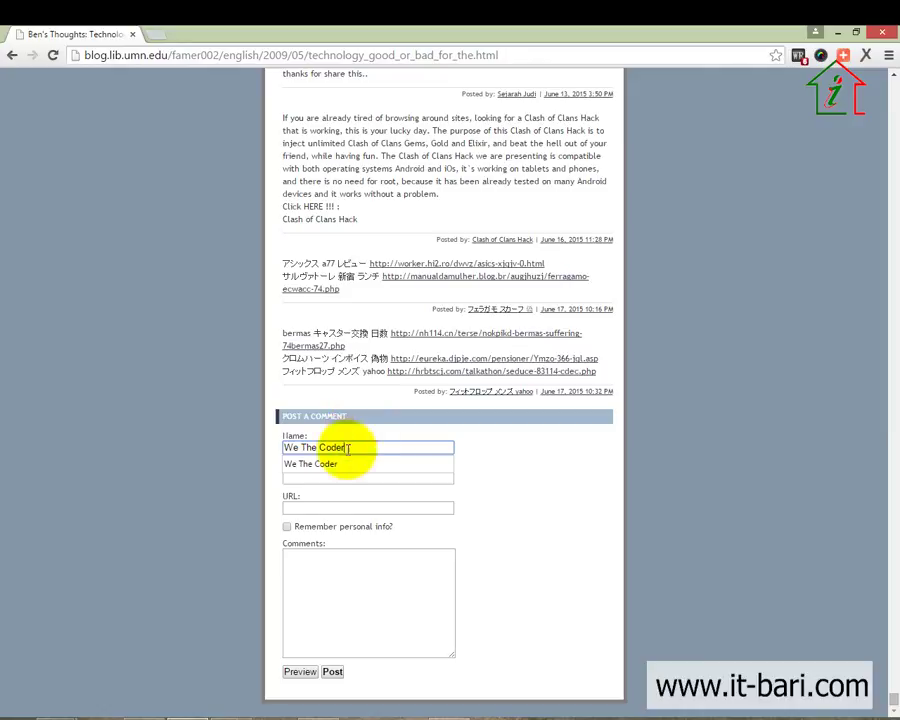
{"action": "left_click", "coordinate": [346, 464]}
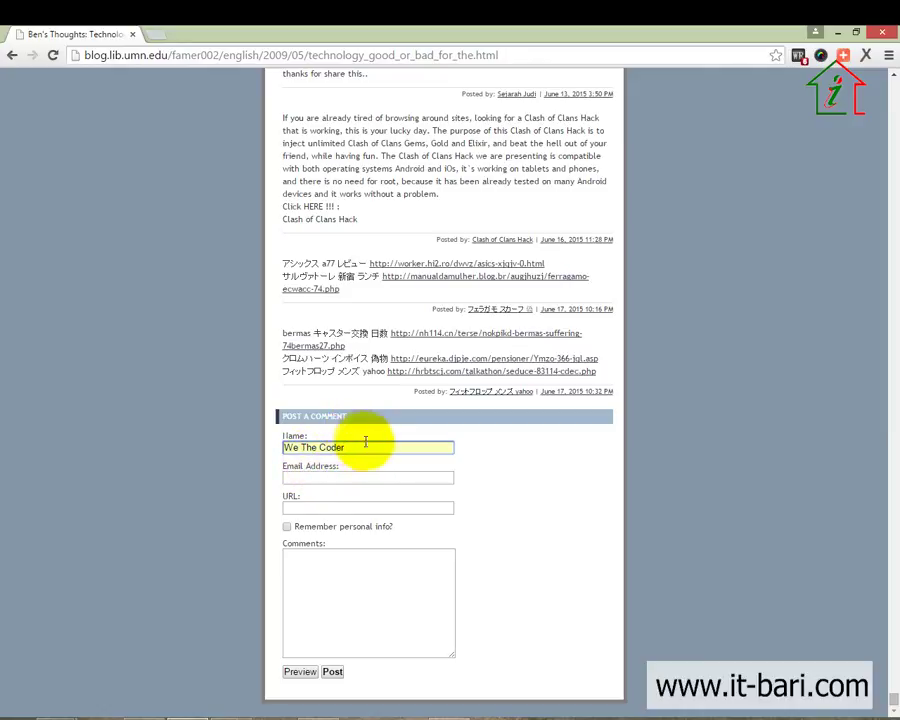
{"action": "left_click_drag", "start_coordinate": [364, 447], "coordinate": [271, 446]}
{"action": "left_click", "coordinate": [307, 482]}
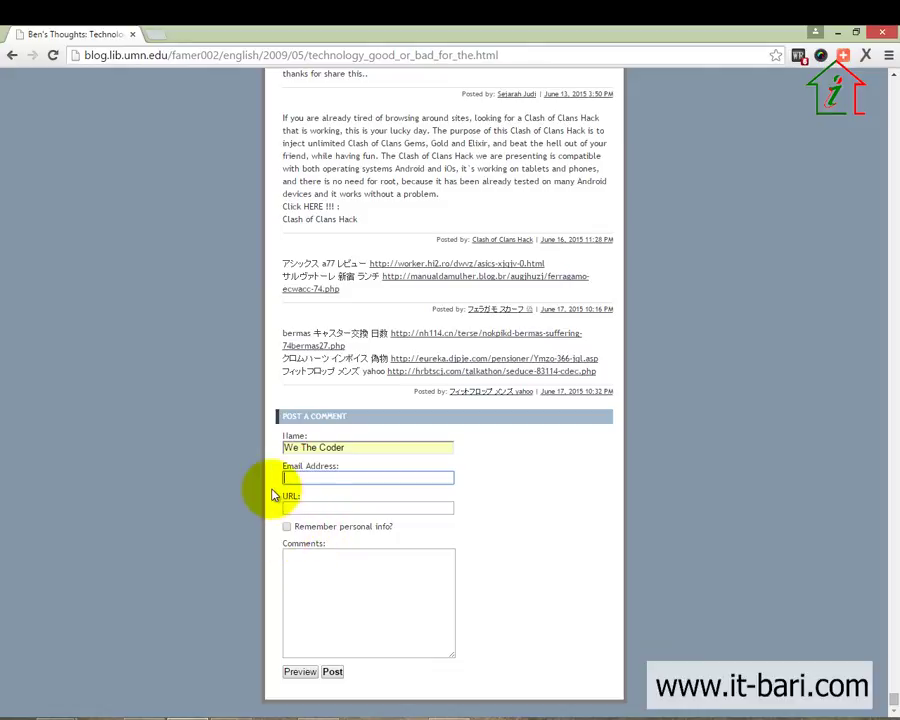
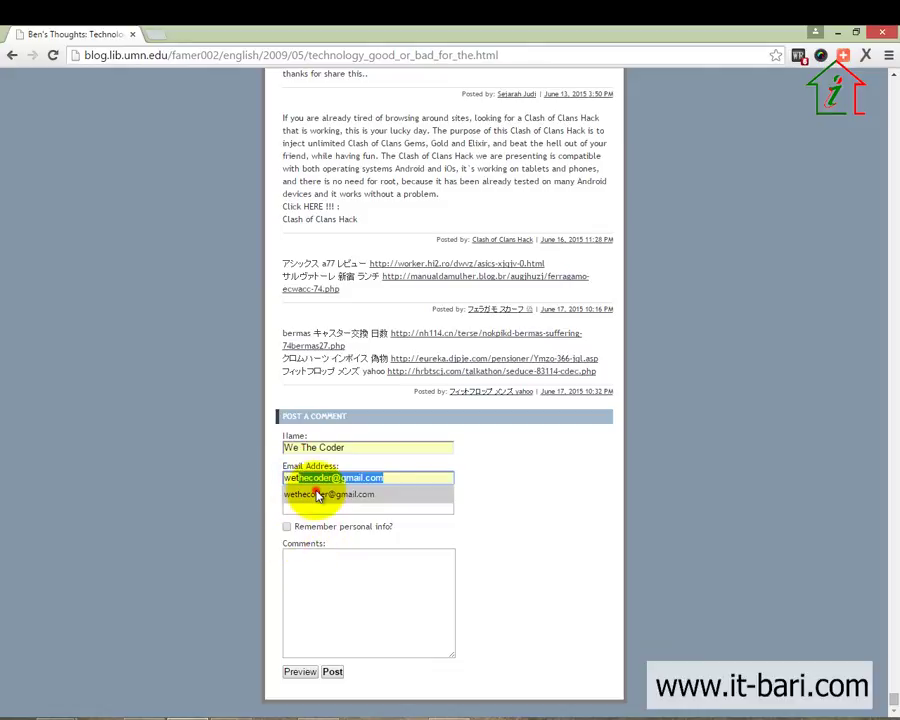
{"action": "left_click", "coordinate": [318, 494]}
{"action": "left_click", "coordinate": [316, 508]}
{"action": "type", "text": "htt"}
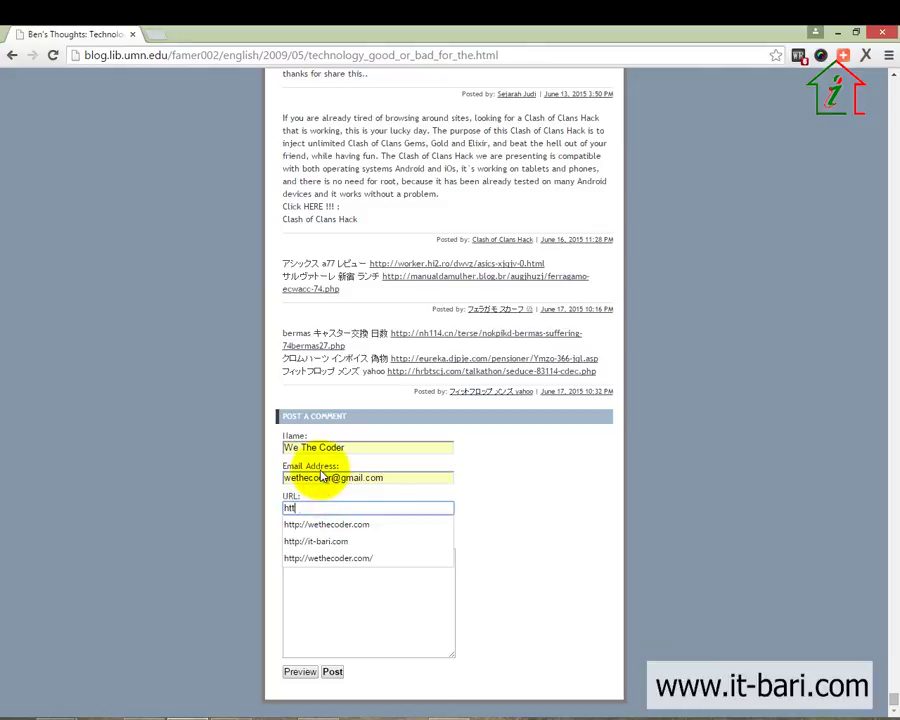
{"action": "type", "text": "p://wethecoder.com"}
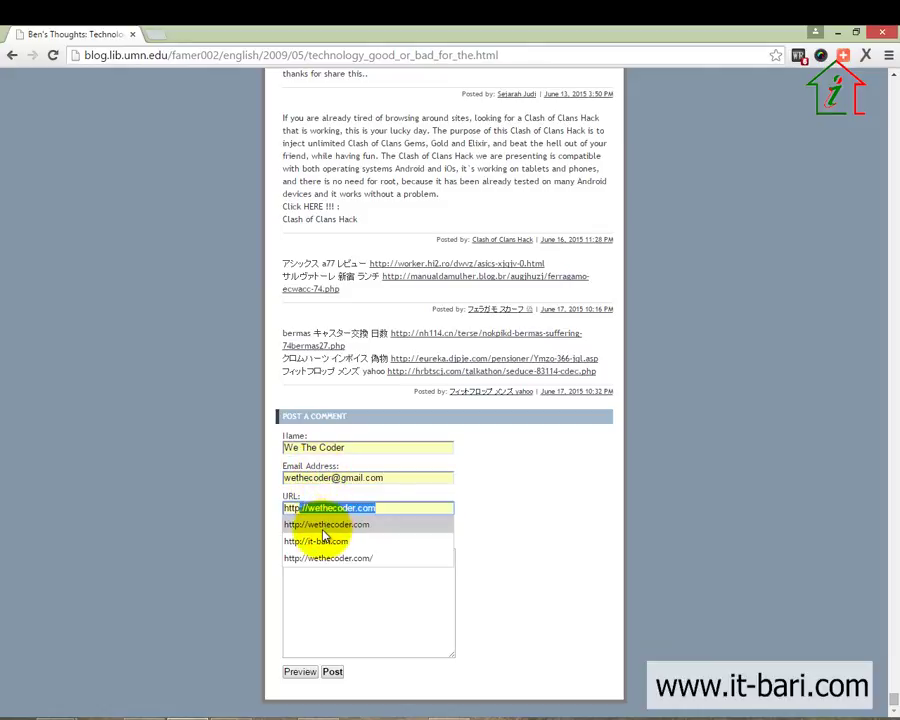
{"action": "left_click", "coordinate": [316, 525]}
{"action": "left_click", "coordinate": [334, 635]}
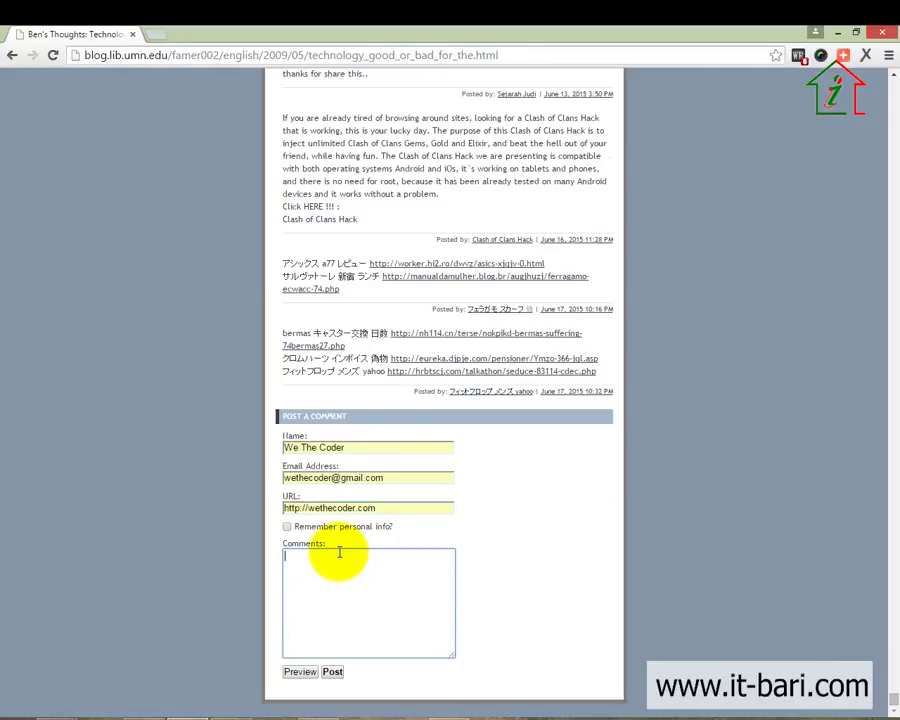
Reread the post, highlighting its opening paragraphs and the word 'Technology' in the title
{"action": "scroll", "coordinate": [787, 627], "scroll_direction": "up", "scroll_amount": 20}
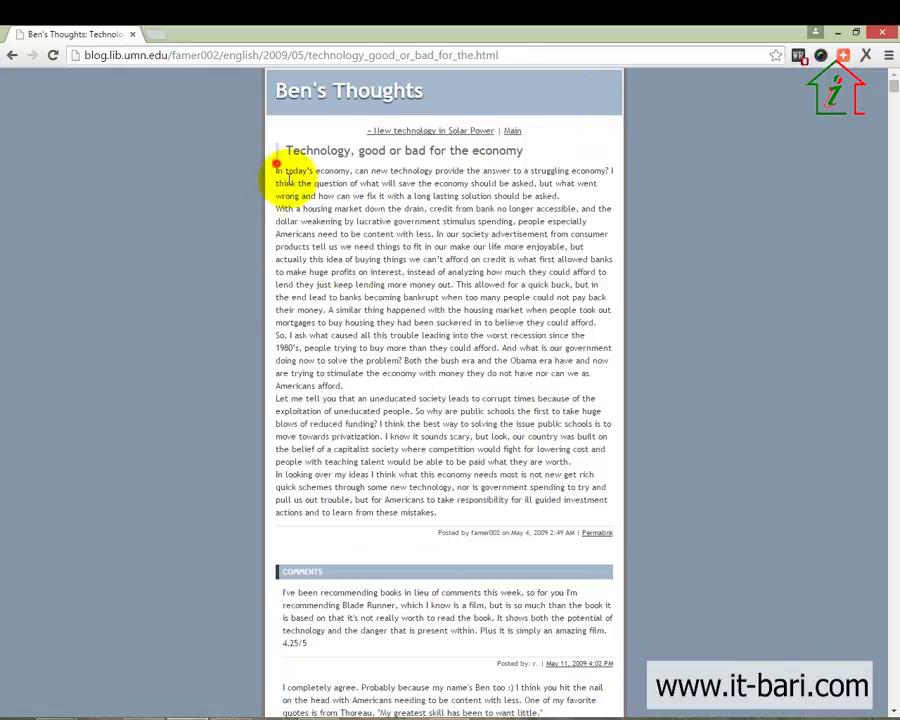
{"action": "left_click_drag", "start_coordinate": [276, 167], "coordinate": [468, 462]}
{"action": "left_click", "coordinate": [468, 462]}
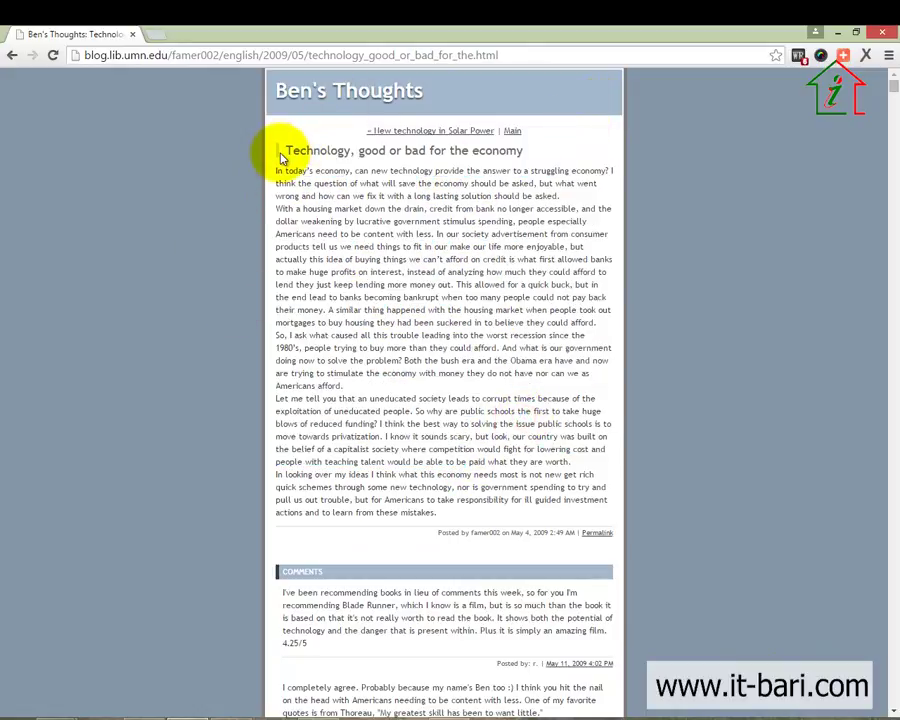
{"action": "left_click_drag", "start_coordinate": [280, 150], "coordinate": [515, 151]}
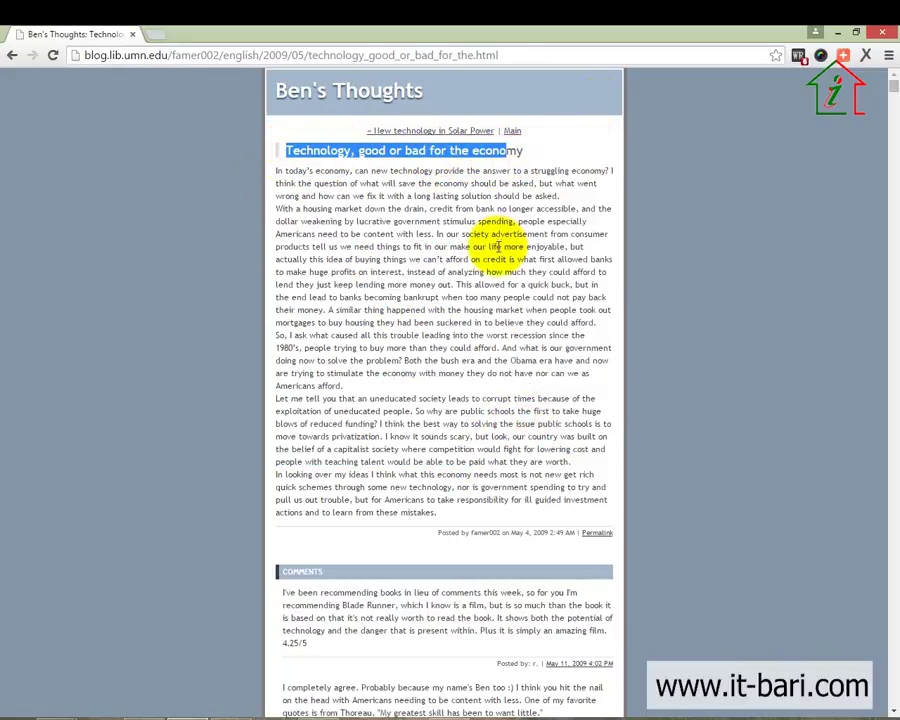
{"action": "left_click", "coordinate": [495, 246]}
{"action": "double_click", "coordinate": [312, 150]}
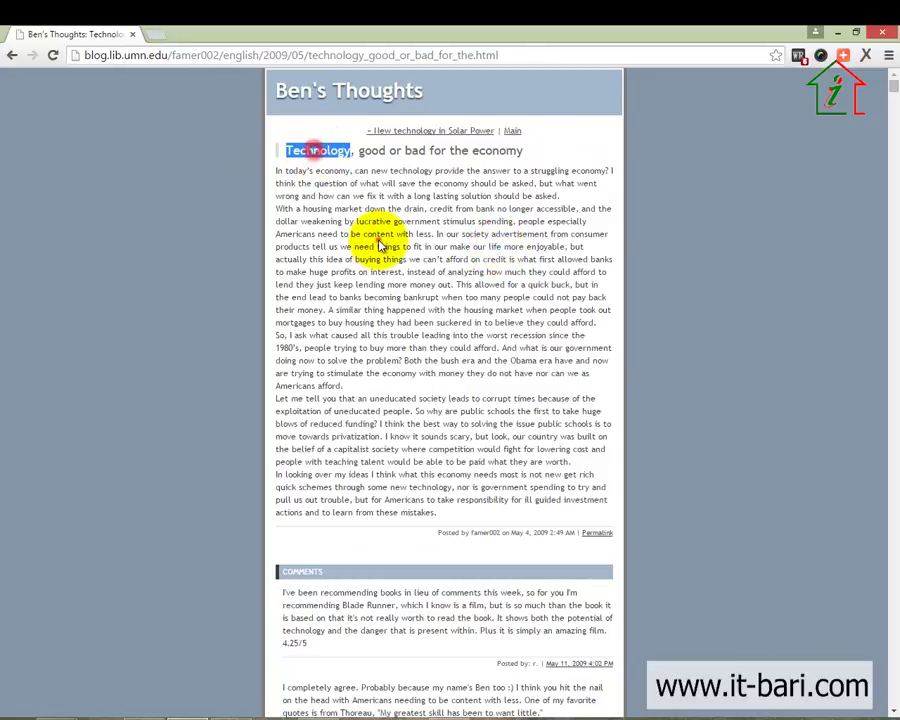
{"action": "left_click", "coordinate": [379, 238]}
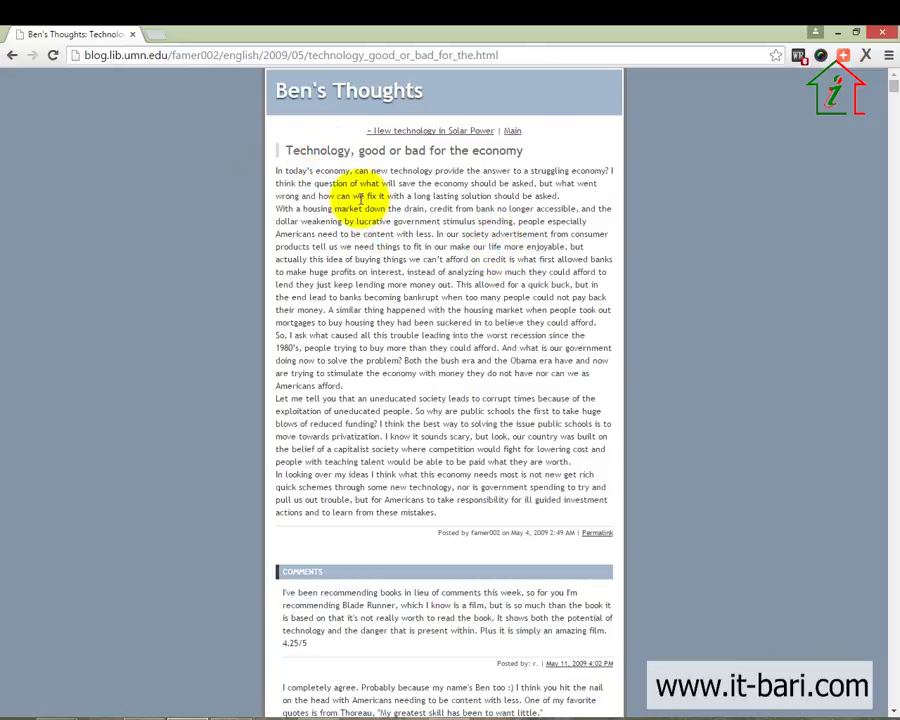
Write a comment agreeing, saying technology has a better effect on our 3rd generation economy
{"action": "key", "text": "End"}
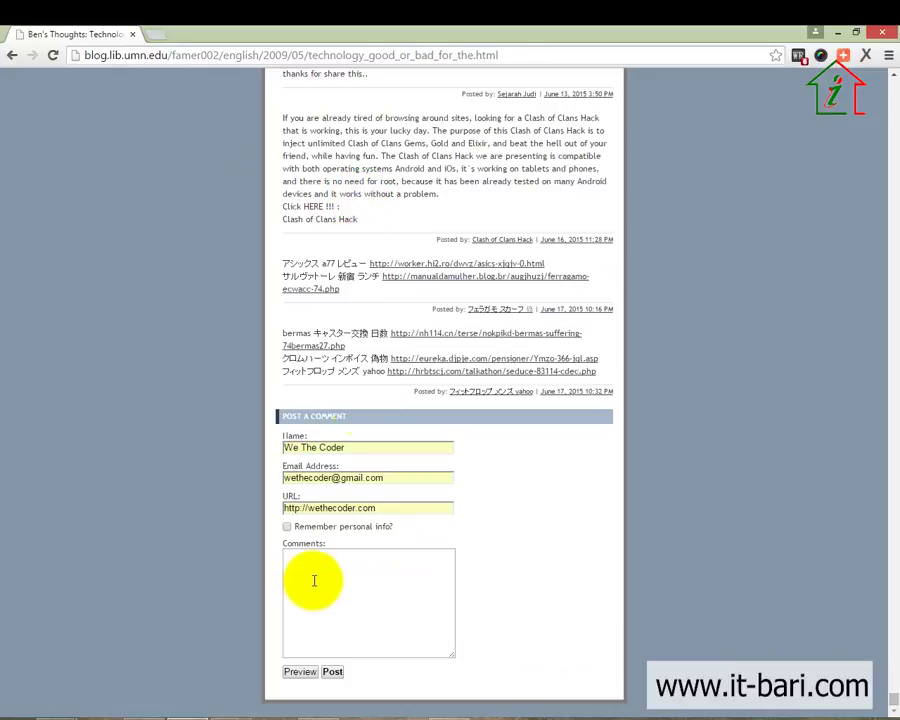
{"action": "left_click", "coordinate": [313, 589]}
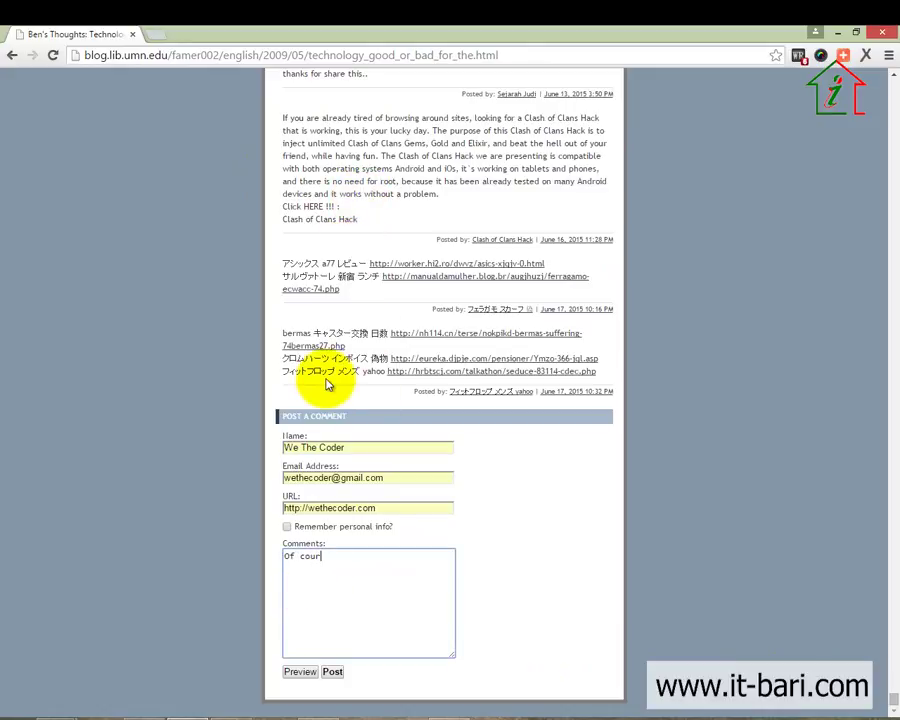
{"action": "type", "text": "Of course you are right, but"}
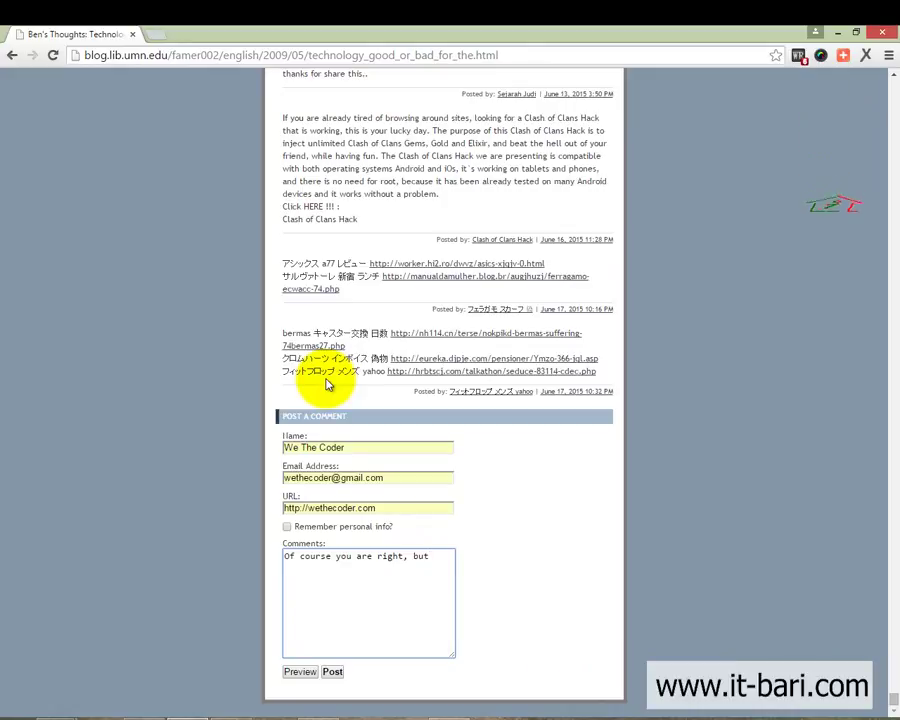
{"action": "type", "text": " it"}
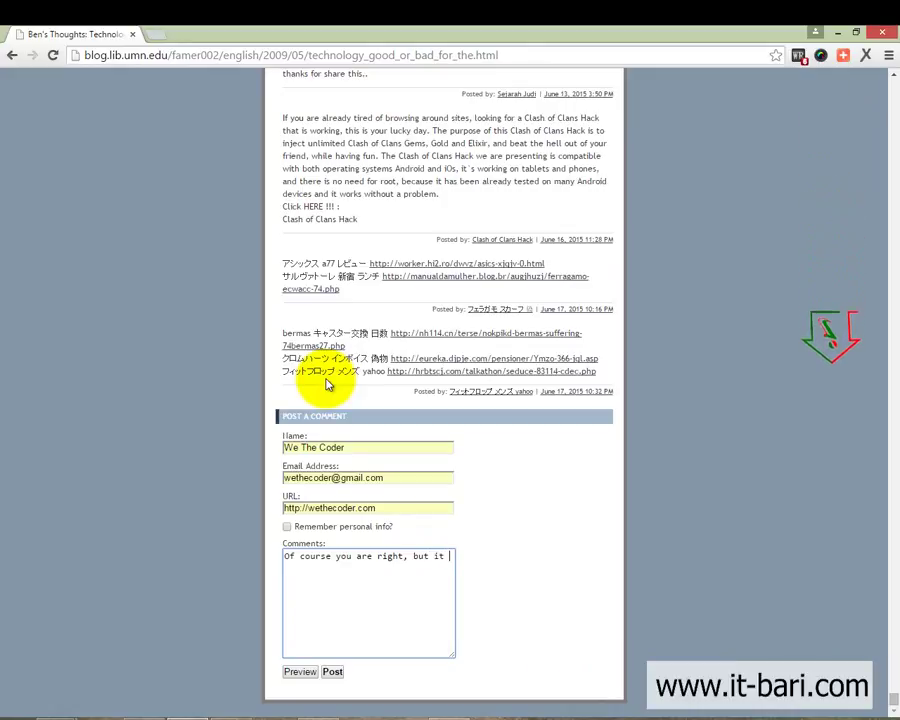
{"action": "key", "text": "BackSpace"}
{"action": "key", "text": "BackSpace"}
{"action": "type", "text": "te"}
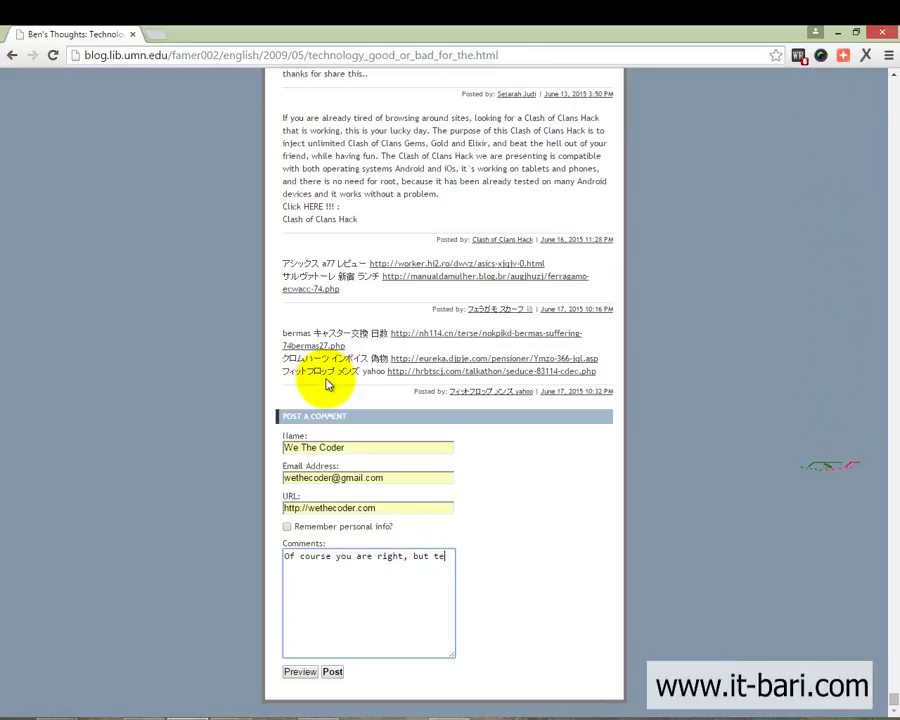
{"action": "type", "text": "chnology a"}
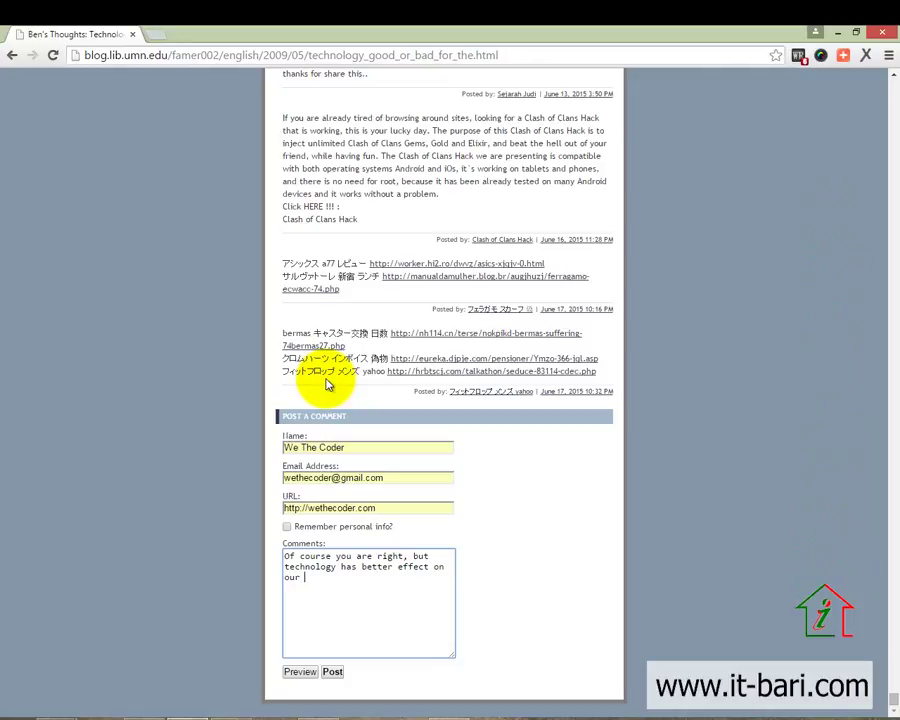
{"action": "type", "text": "3rd ge"}
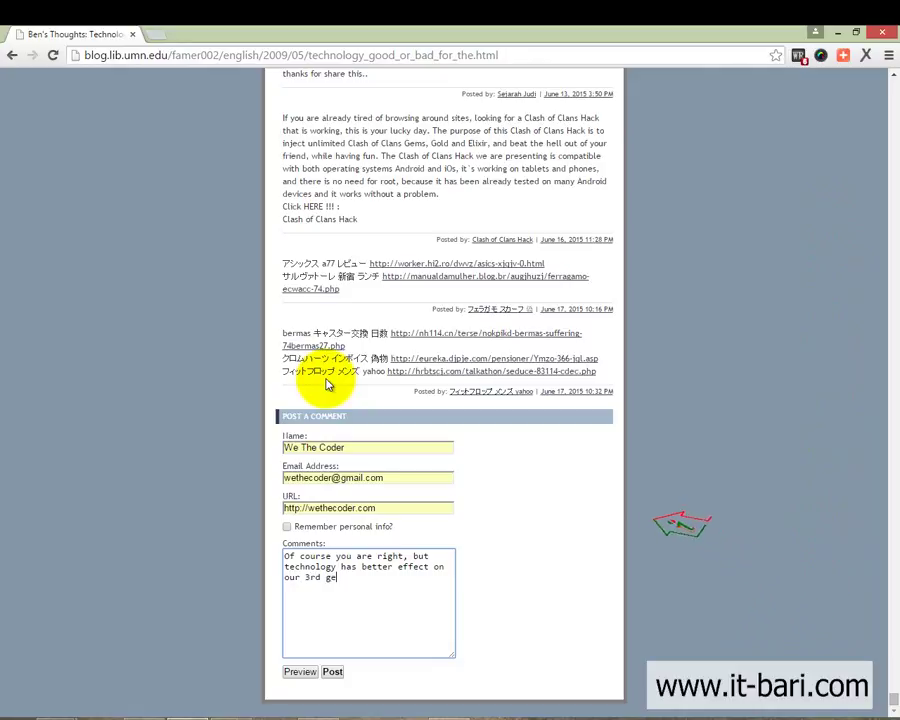
{"action": "type", "text": "neration e"}
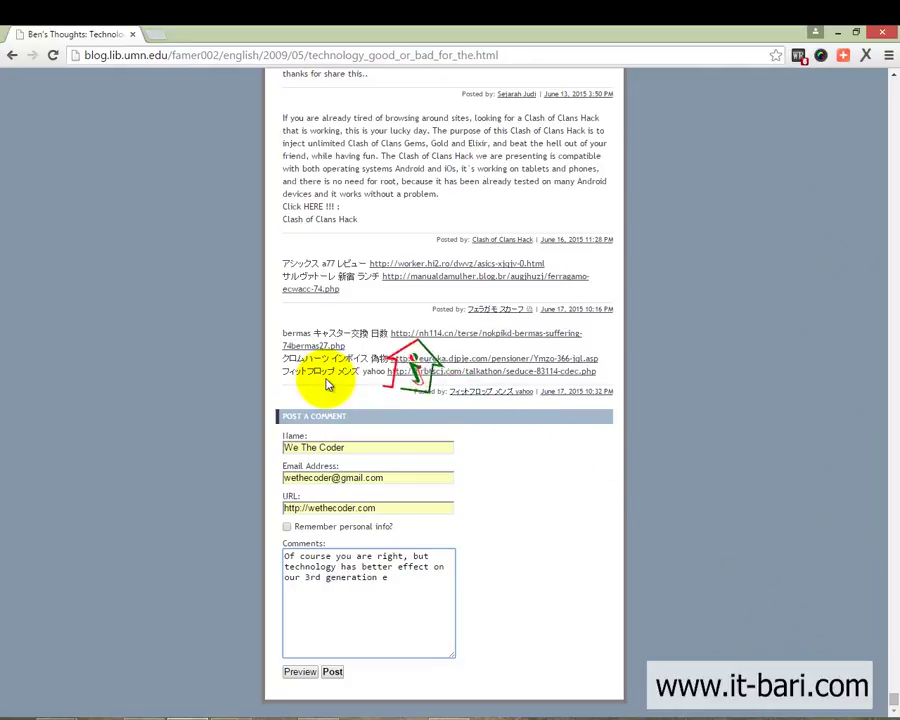
{"action": "type", "text": "conomy."}
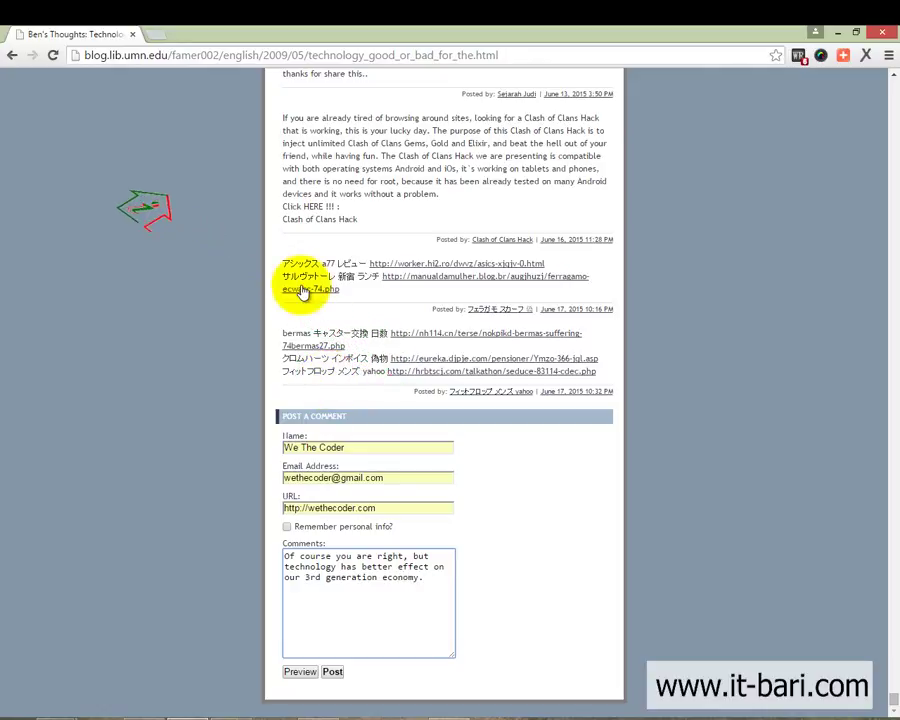
Check the finished comment text, then post it to the blog
{"action": "left_click", "coordinate": [428, 581]}
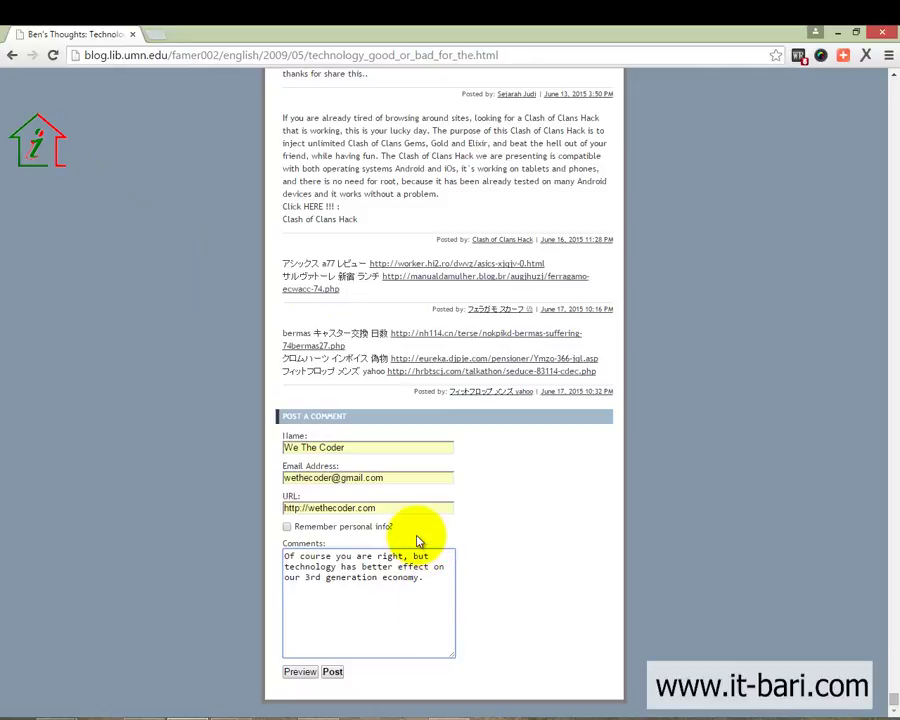
{"action": "triple_click", "coordinate": [428, 574]}
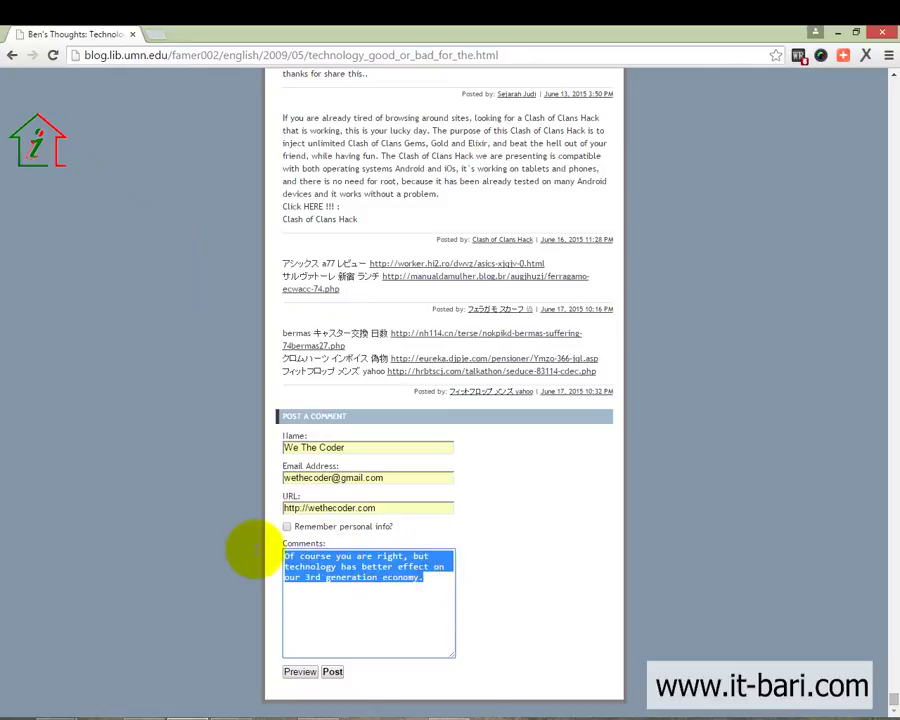
{"action": "left_click", "coordinate": [362, 587]}
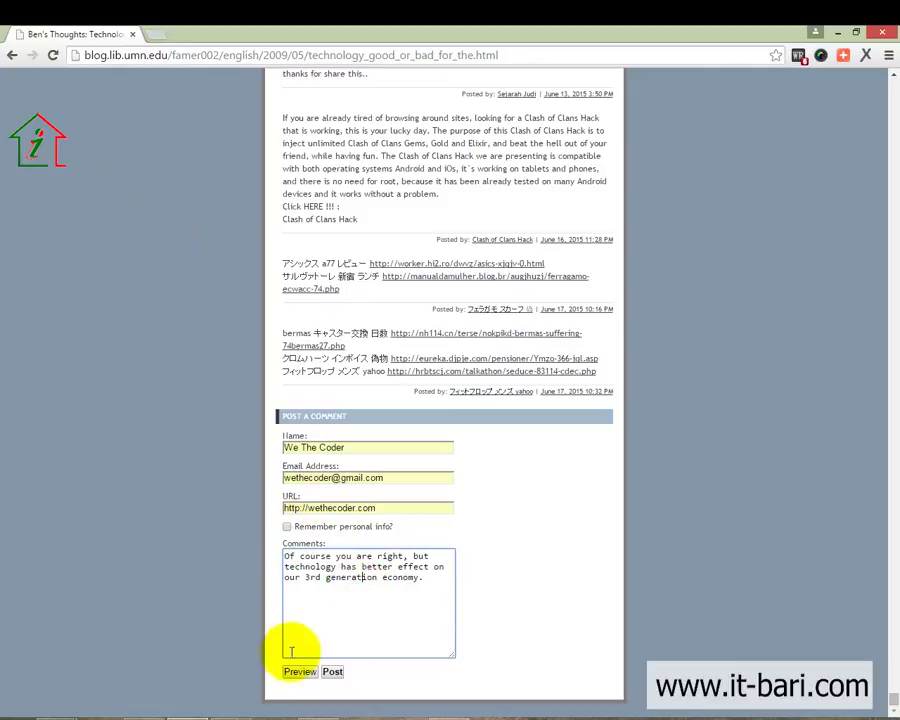
{"action": "left_click", "coordinate": [340, 673]}
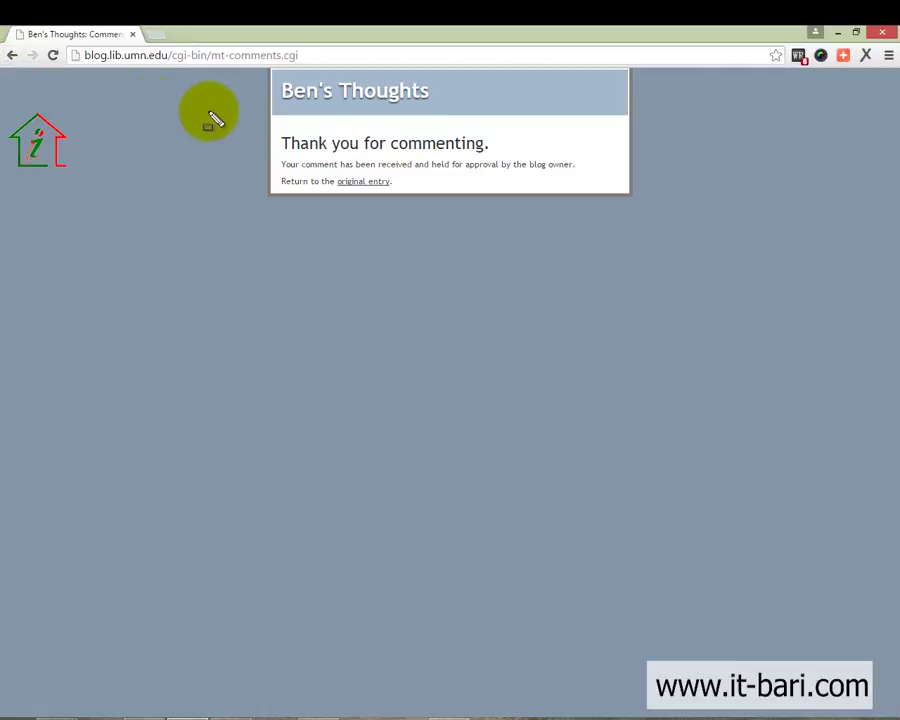
Read the thank-you note confirming the comment awaits approval, then return to the original entry
{"action": "left_click_drag", "start_coordinate": [254, 120], "coordinate": [668, 201]}
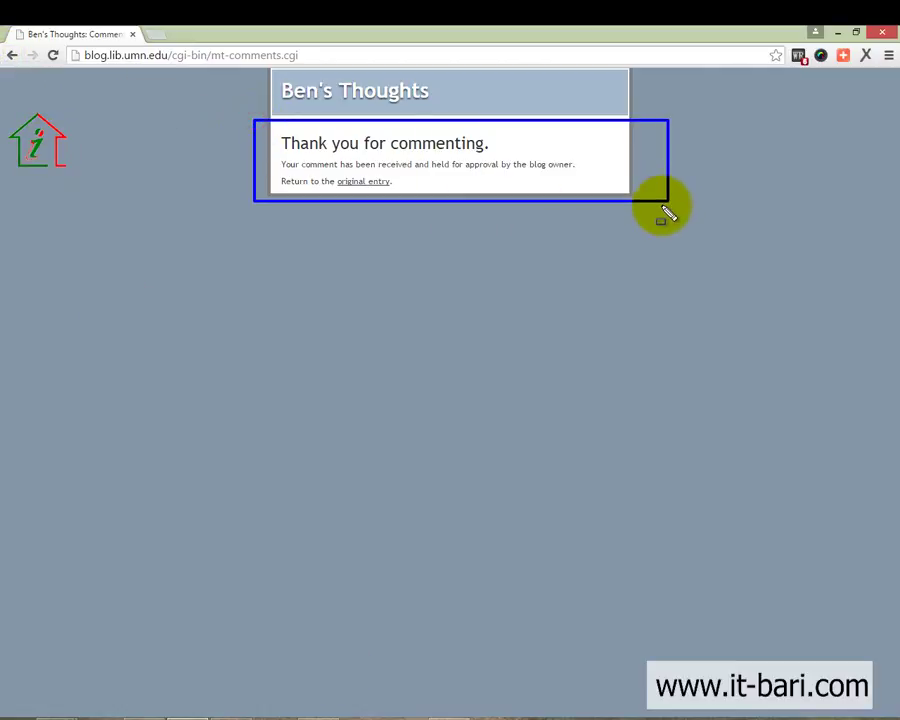
{"action": "key", "text": "Escape"}
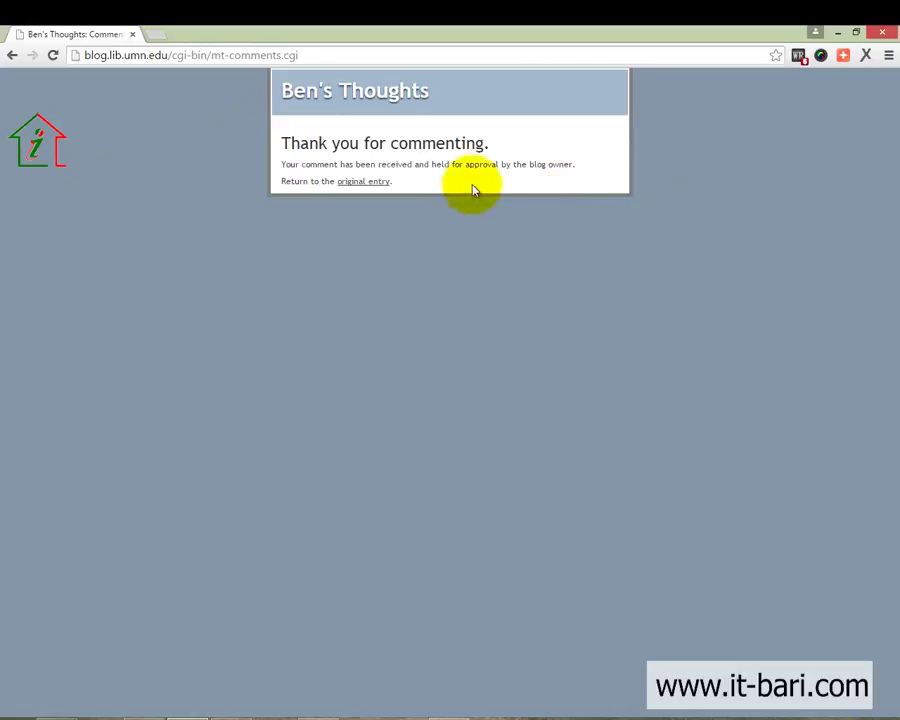
{"action": "left_click", "coordinate": [364, 182]}
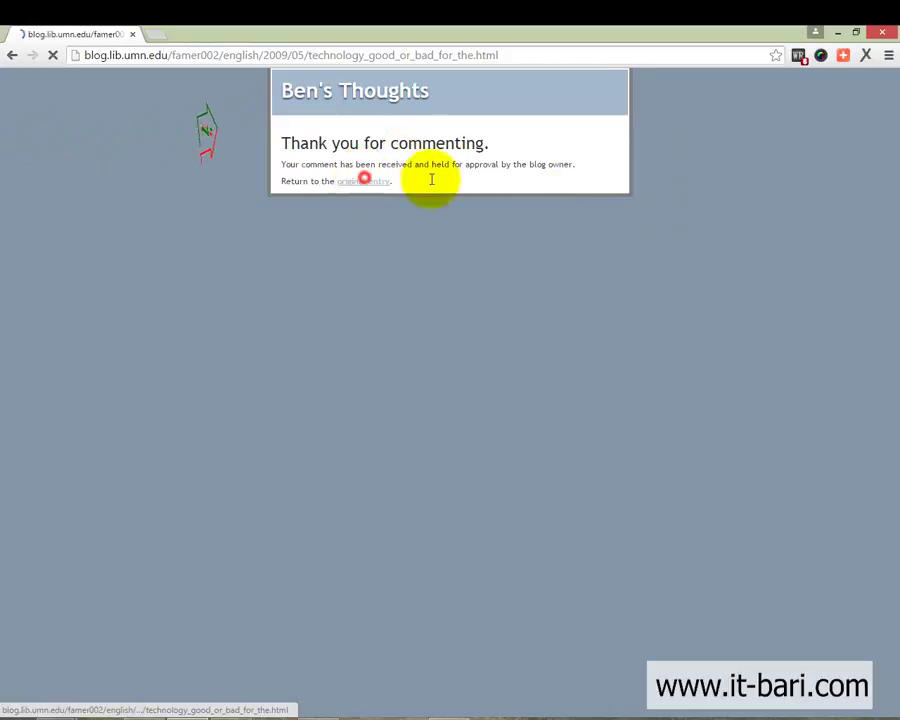
{"action": "scroll", "coordinate": [527, 445], "scroll_direction": "down", "scroll_amount": 5}
{"action": "scroll", "coordinate": [526, 412], "scroll_direction": "down", "scroll_amount": 10}
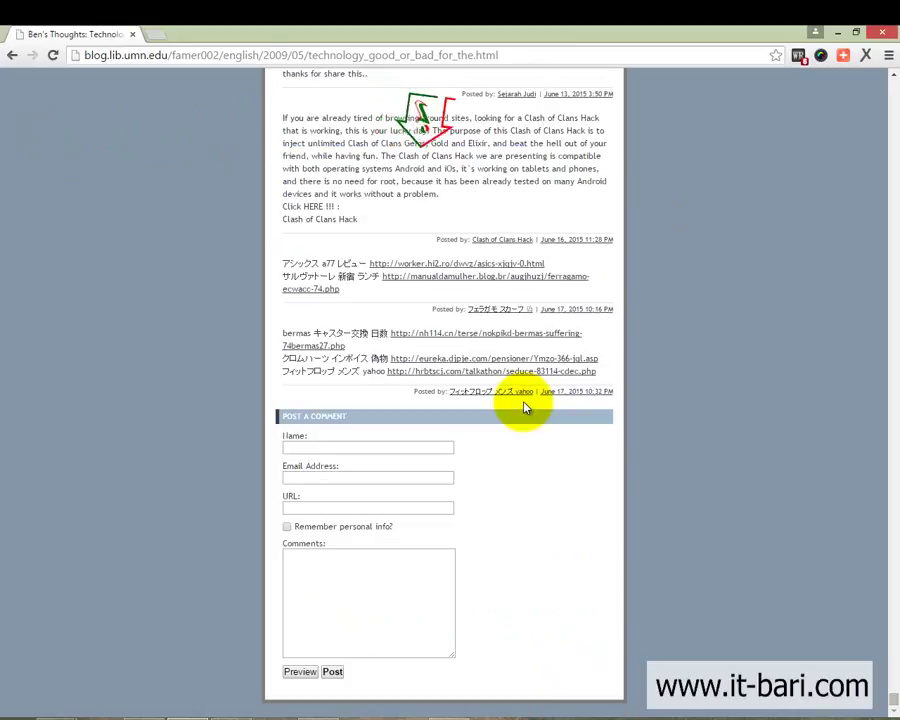
{"action": "scroll", "coordinate": [535, 378], "scroll_direction": "up", "scroll_amount": 3}
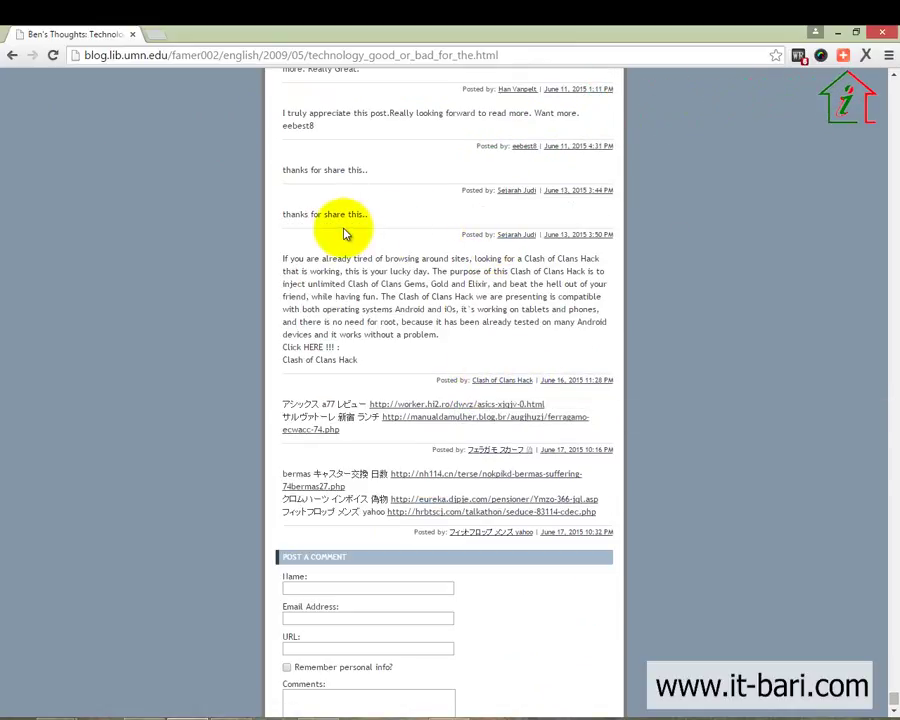
{"action": "left_click_drag", "start_coordinate": [261, 154], "coordinate": [647, 373]}
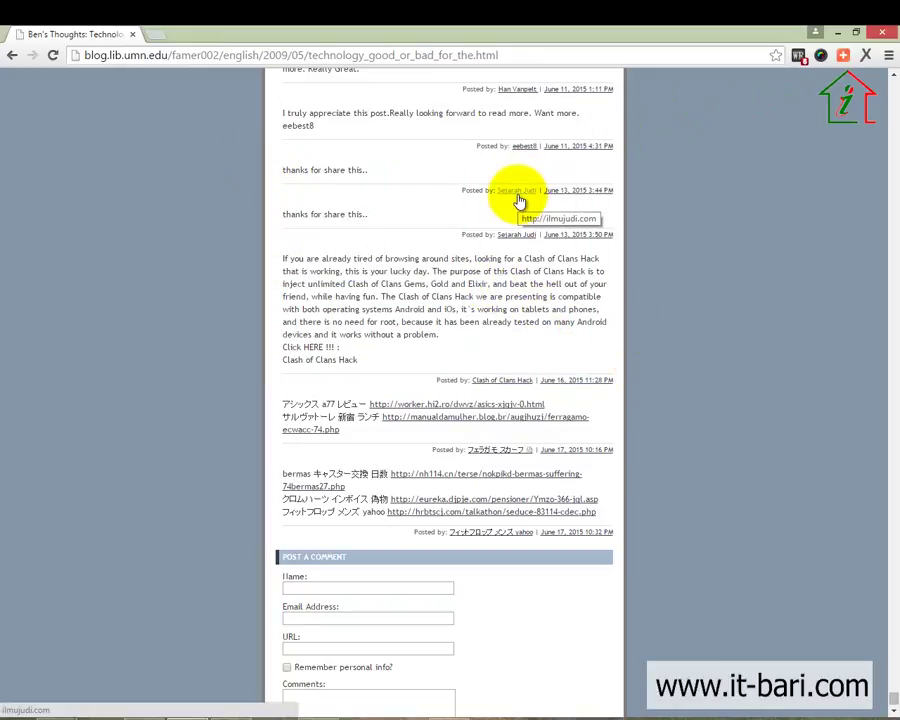
{"action": "scroll", "coordinate": [450, 430], "scroll_direction": "down", "scroll_amount": 3}
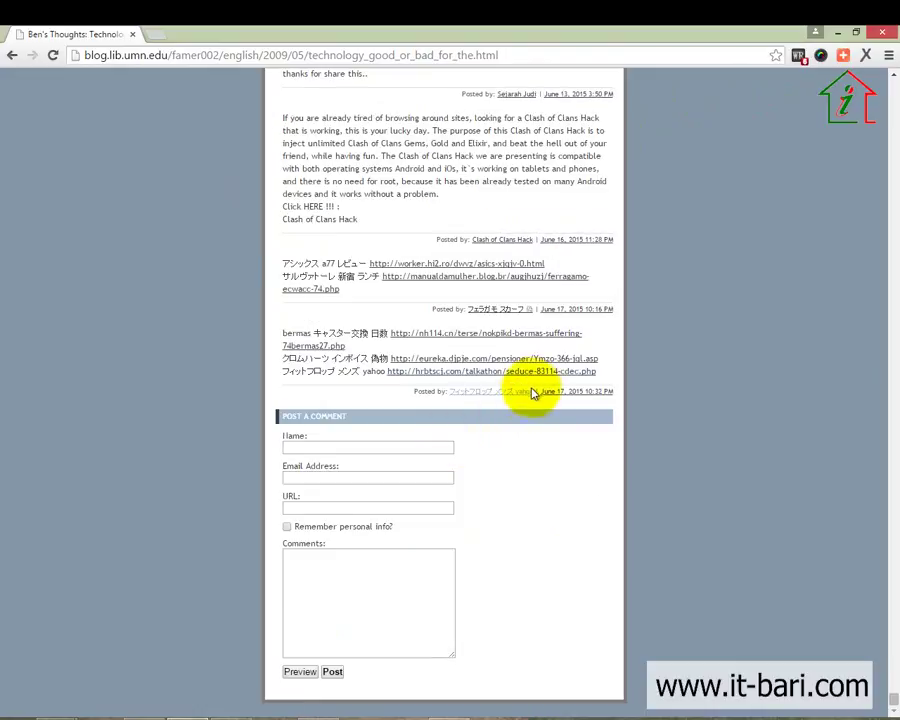
{"action": "scroll", "coordinate": [536, 260], "scroll_direction": "up", "scroll_amount": 15}
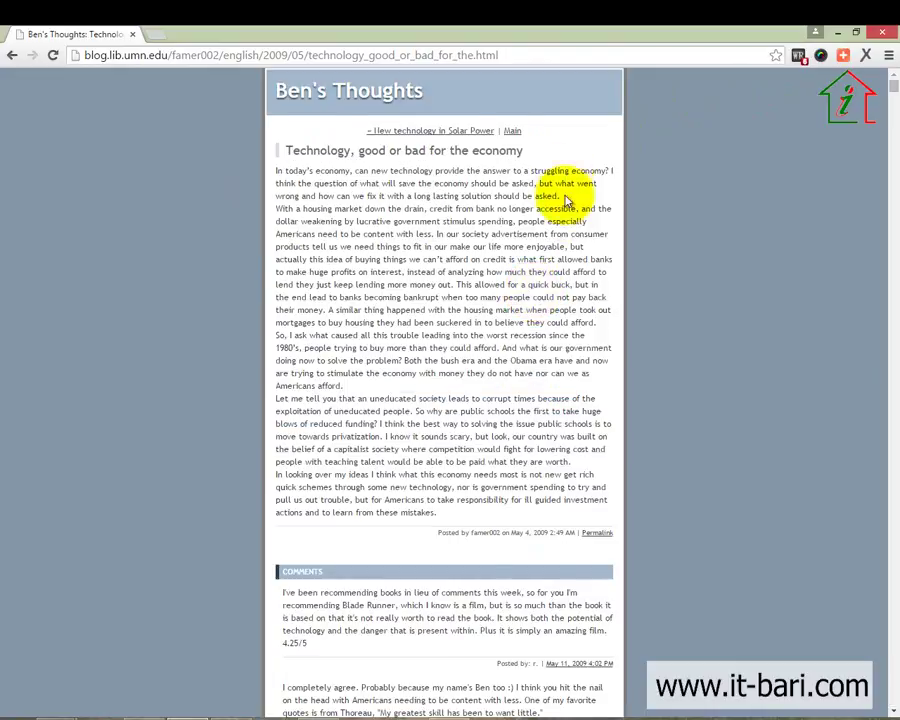
{"action": "scroll", "coordinate": [564, 200], "scroll_direction": "down", "scroll_amount": 3}
{"action": "scroll", "coordinate": [586, 310], "scroll_direction": "up", "scroll_amount": 1}
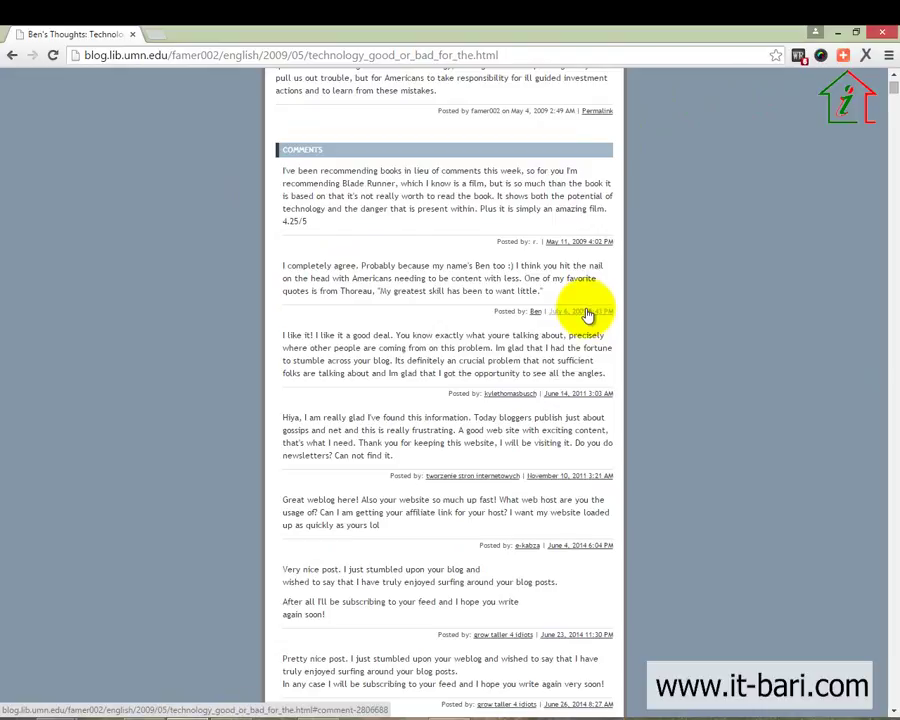
{"action": "scroll", "coordinate": [582, 330], "scroll_direction": "up", "scroll_amount": 1}
{"action": "scroll", "coordinate": [578, 350], "scroll_direction": "down", "scroll_amount": 17}
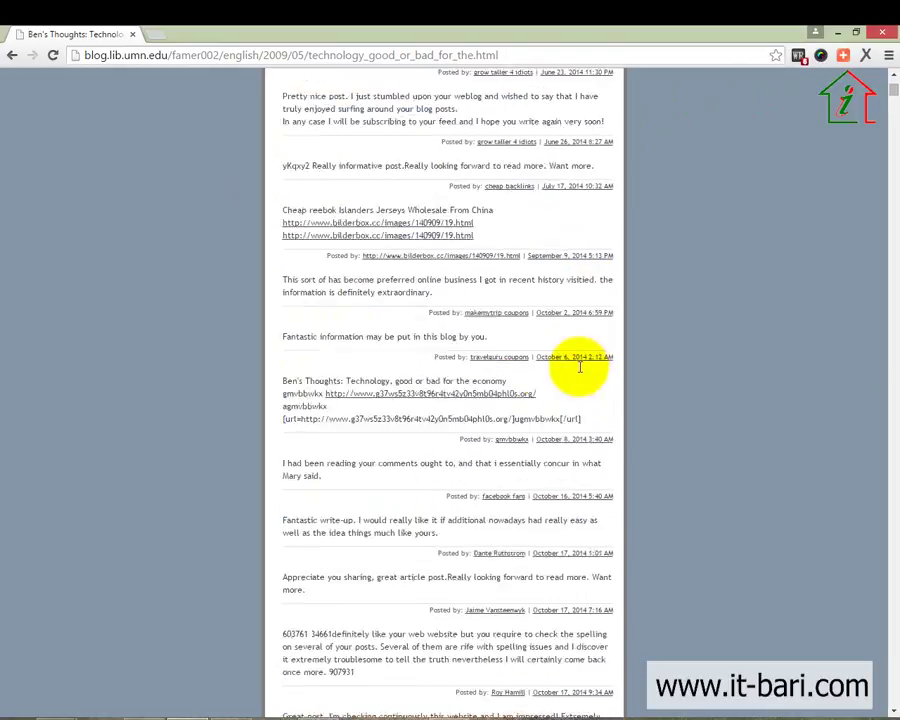
{"action": "scroll", "coordinate": [585, 244], "scroll_direction": "down", "scroll_amount": 20}
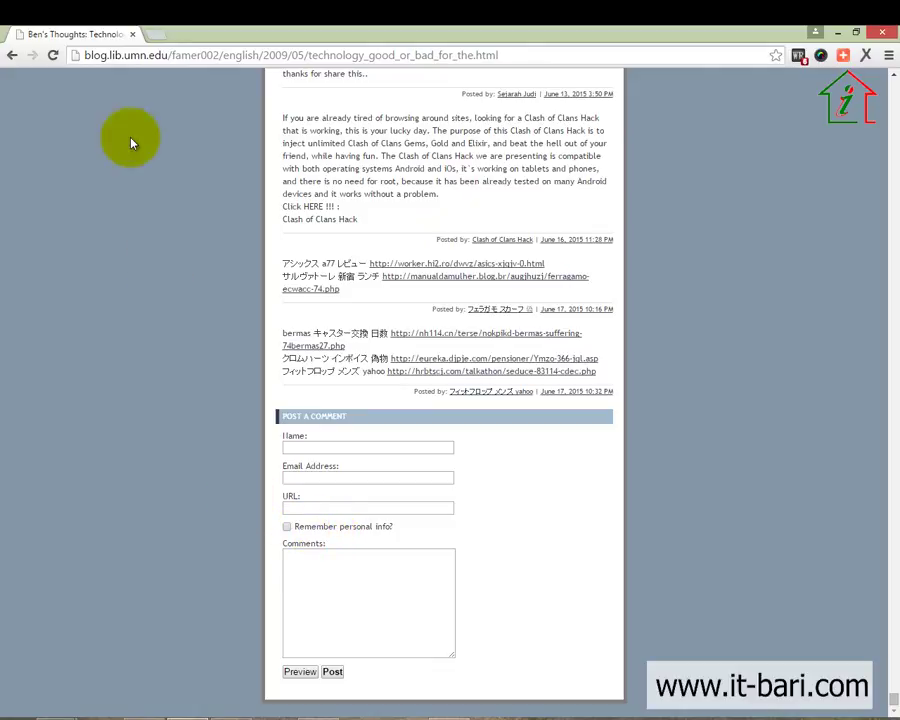
{"action": "scroll", "coordinate": [80, 215], "scroll_direction": "up", "scroll_amount": 6}
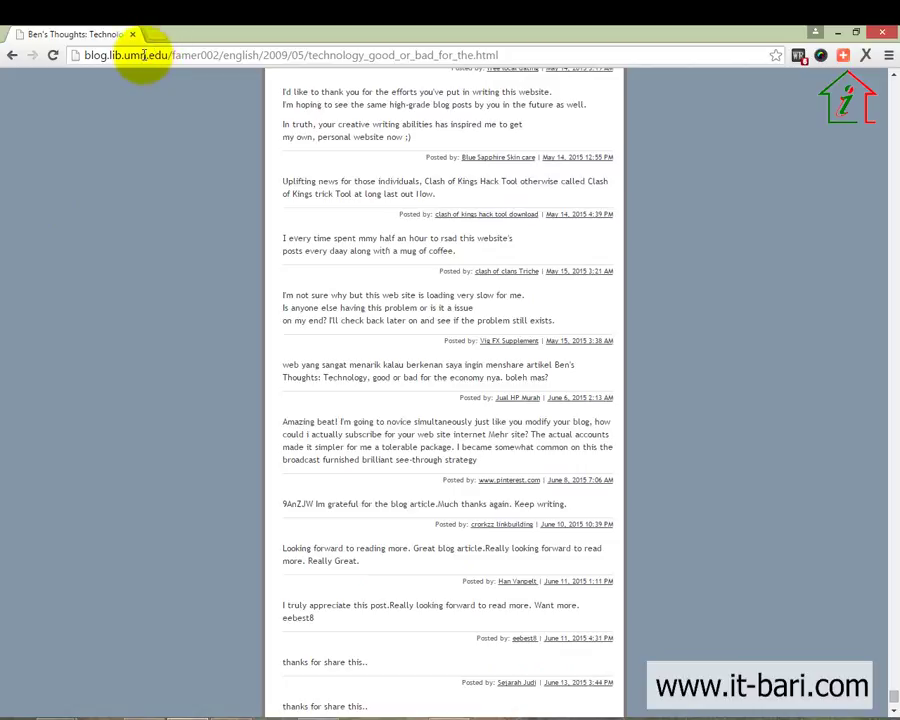
{"action": "left_click_drag", "start_coordinate": [141, 55], "coordinate": [173, 67]}
{"action": "left_click", "coordinate": [207, 108]}
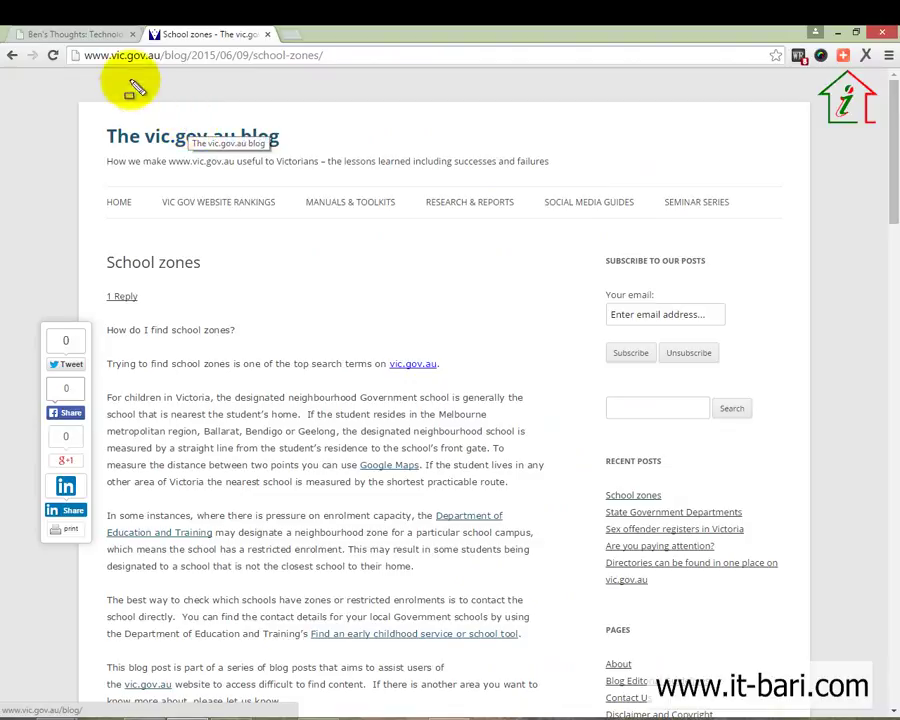
Bring up the vic.gov.au School zones post and highlight its 'I find school zones?' question
{"action": "left_click_drag", "start_coordinate": [75, 40], "coordinate": [155, 93]}
{"action": "left_click_drag", "start_coordinate": [367, 71], "coordinate": [371, 71]}
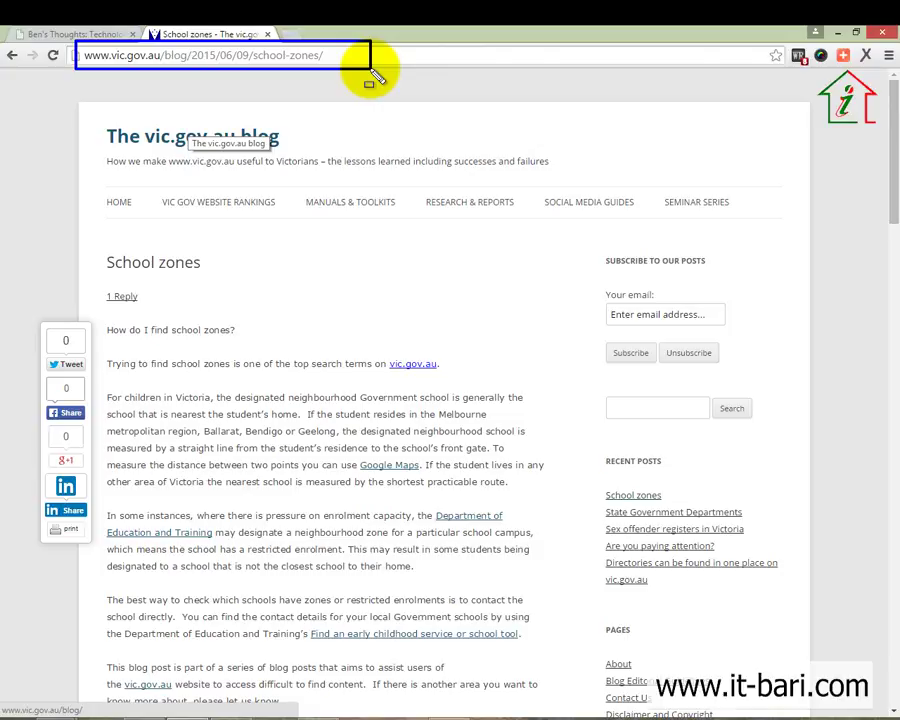
{"action": "key", "text": "Escape"}
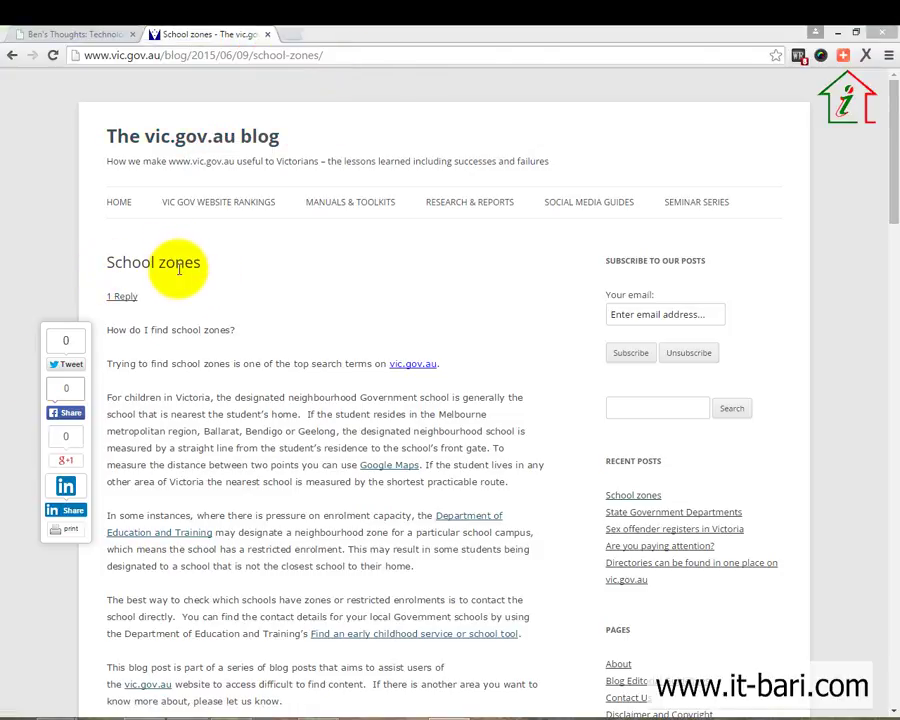
{"action": "left_click_drag", "start_coordinate": [142, 329], "coordinate": [215, 347]}
{"action": "left_click", "coordinate": [245, 400]}
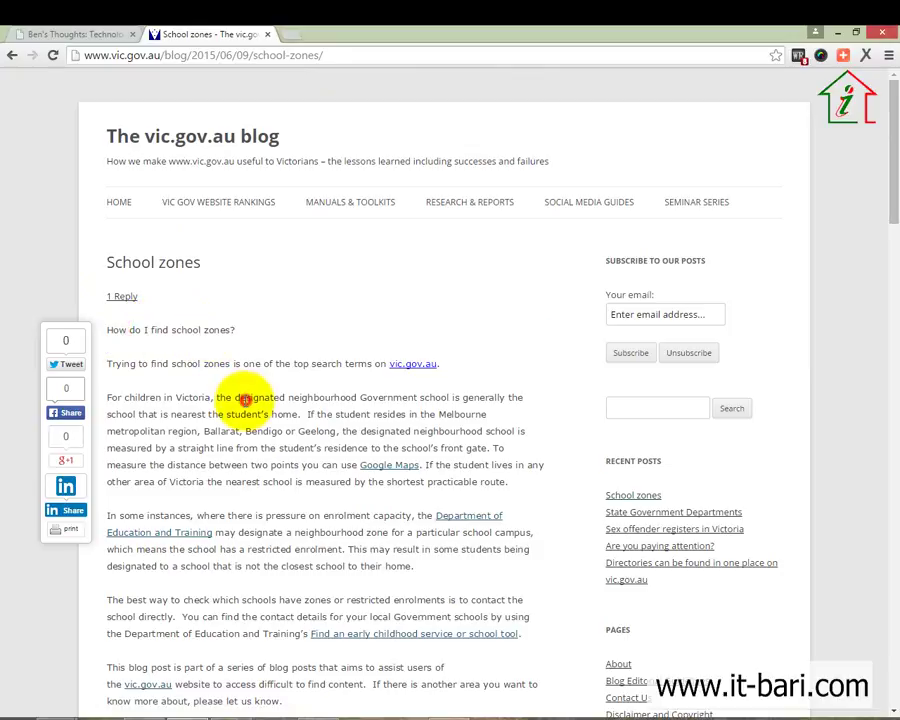
{"action": "scroll", "coordinate": [245, 400], "scroll_direction": "down", "scroll_amount": 7}
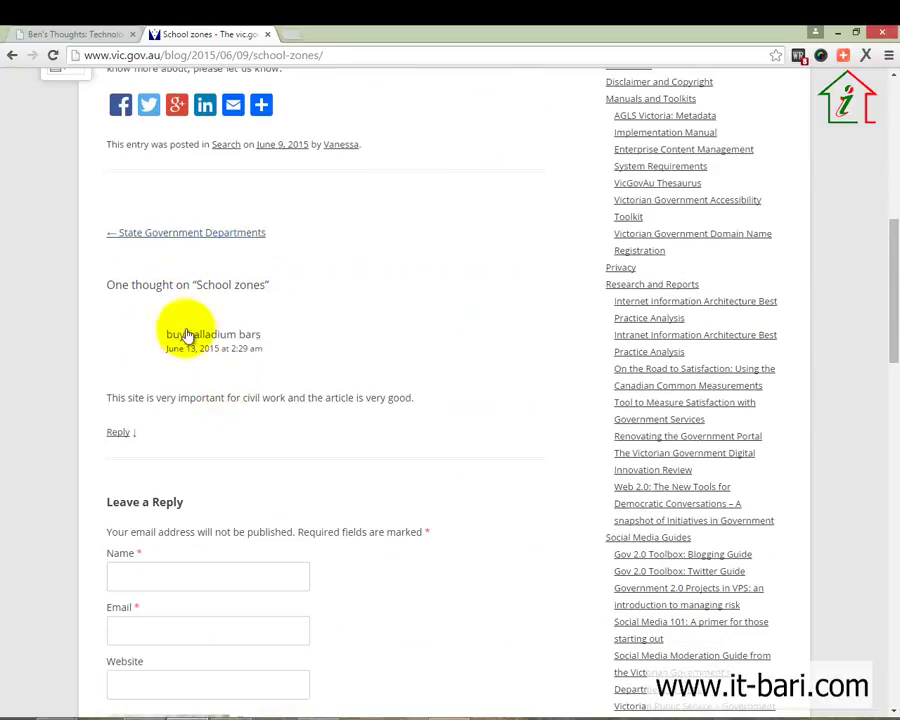
{"action": "scroll", "coordinate": [190, 345], "scroll_direction": "down", "scroll_amount": 1}
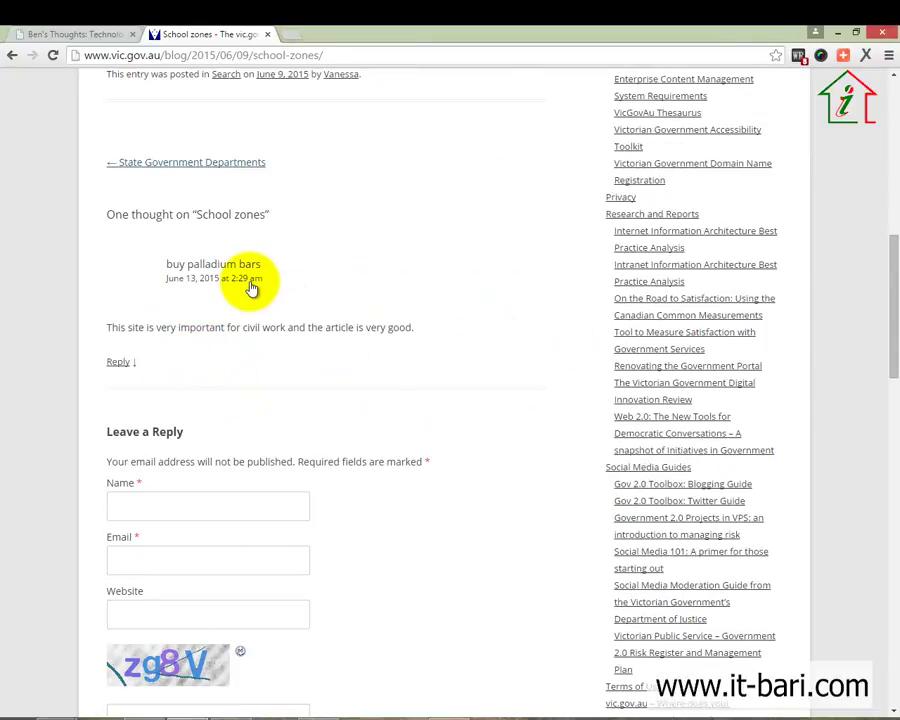
{"action": "scroll", "coordinate": [240, 300], "scroll_direction": "up", "scroll_amount": 1}
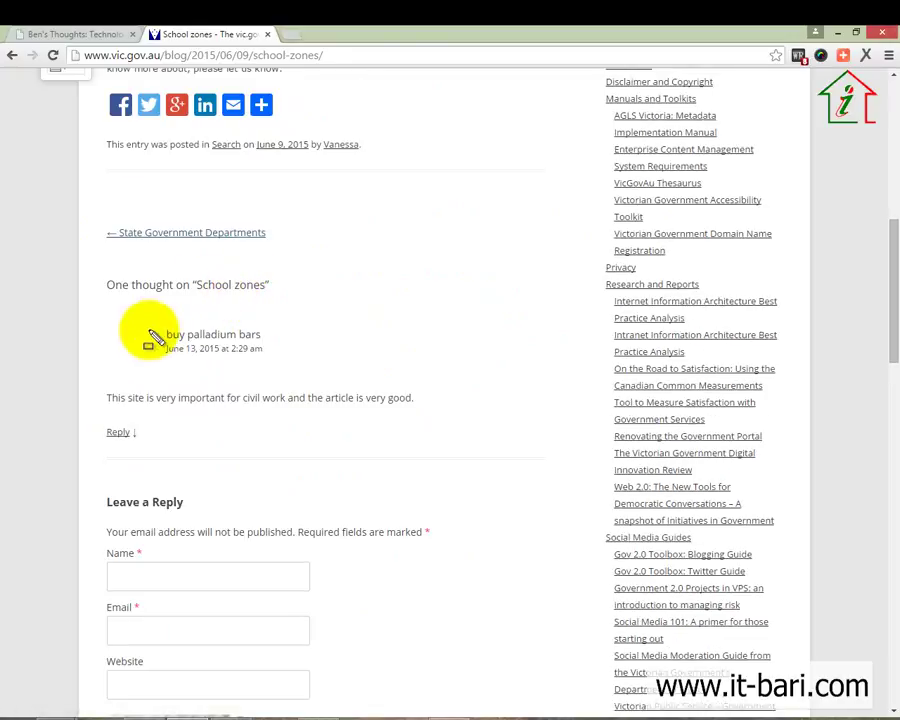
{"action": "left_click_drag", "start_coordinate": [96, 265], "coordinate": [300, 306]}
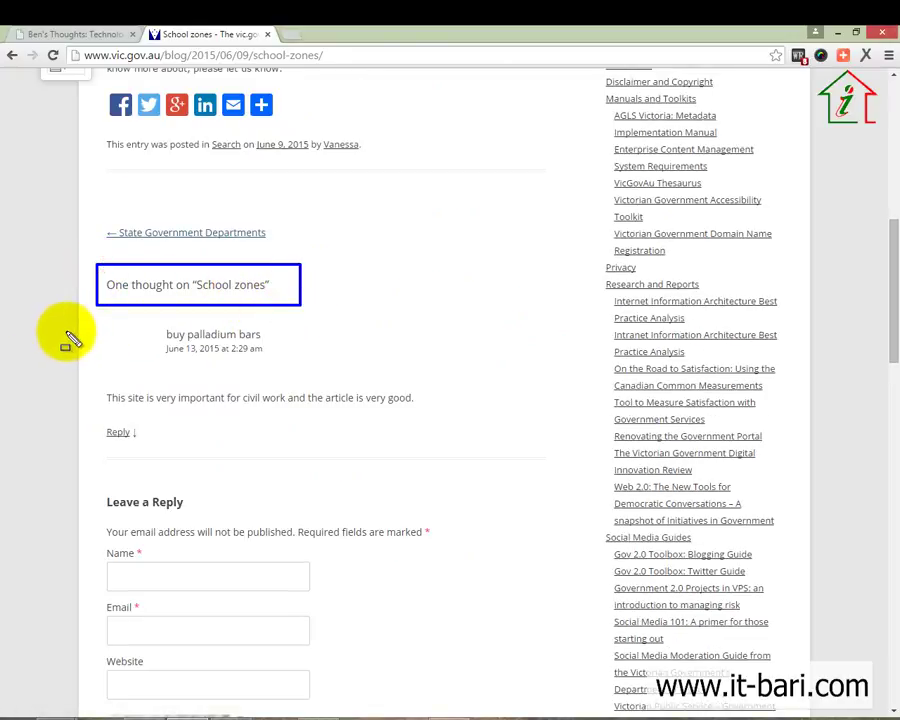
{"action": "mouse_move", "coordinate": [68, 311]}
{"action": "left_mouse_down"}
{"action": "mouse_move", "coordinate": [394, 394]}
{"action": "mouse_move", "coordinate": [415, 416]}
{"action": "left_mouse_up"}
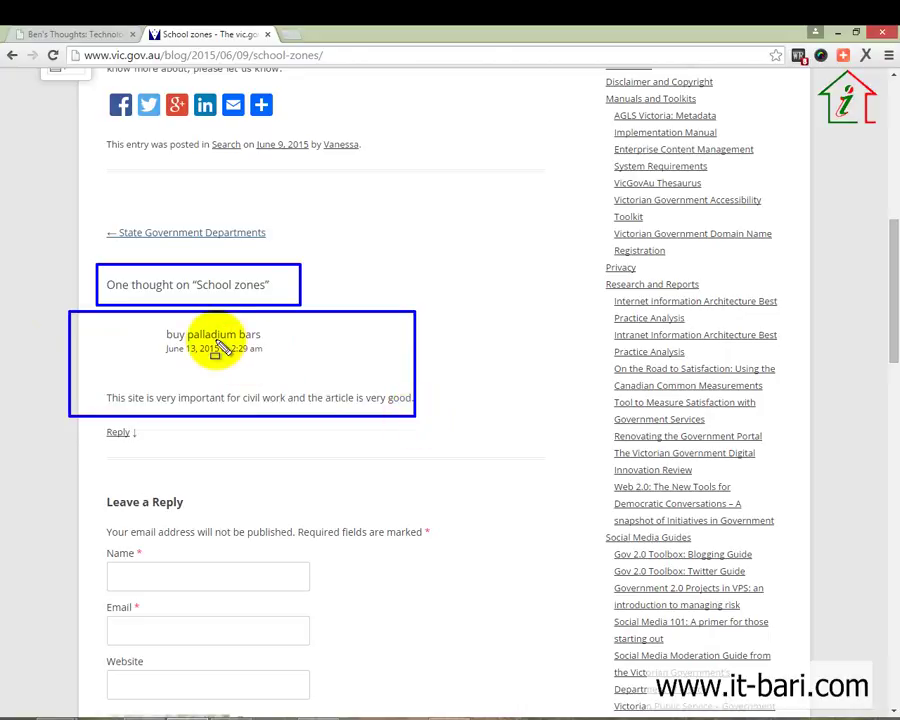
{"action": "key", "text": "Escape"}
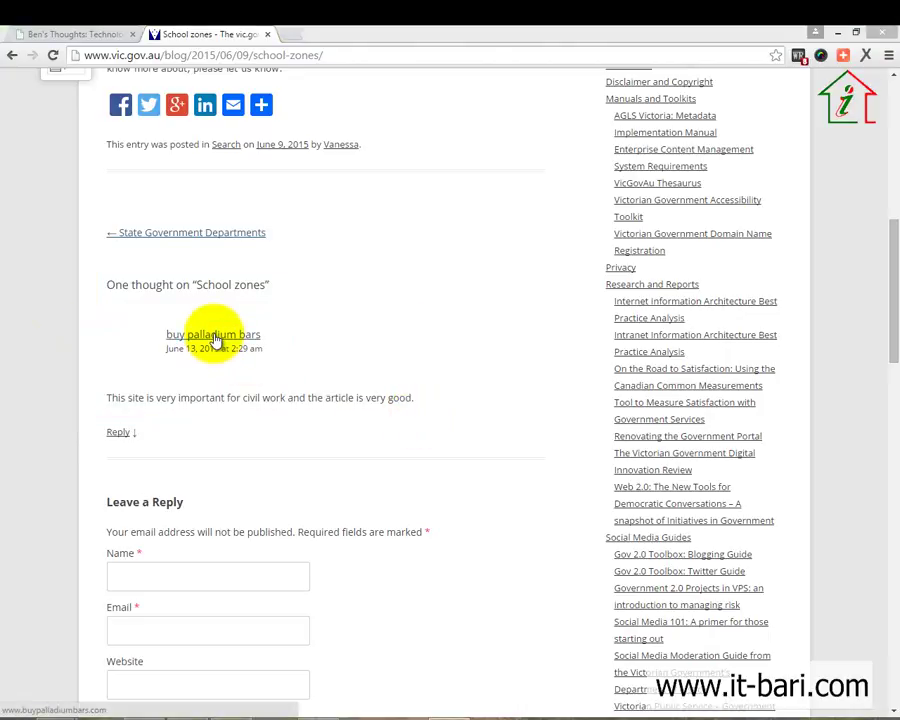
{"action": "right_click", "coordinate": [215, 340]}
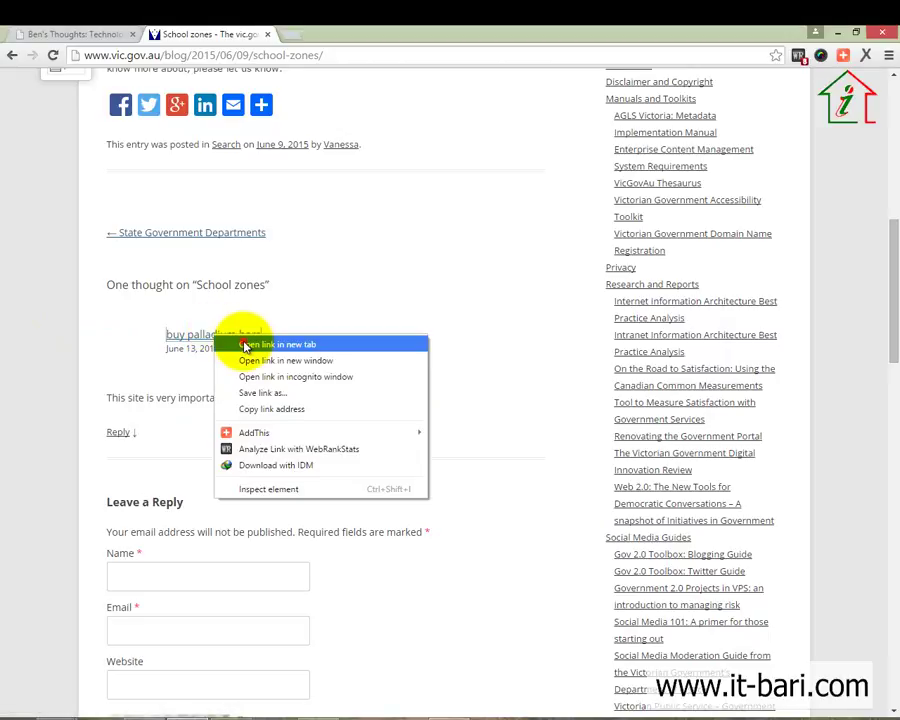
{"action": "left_click", "coordinate": [245, 344]}
{"action": "left_click", "coordinate": [348, 38]}
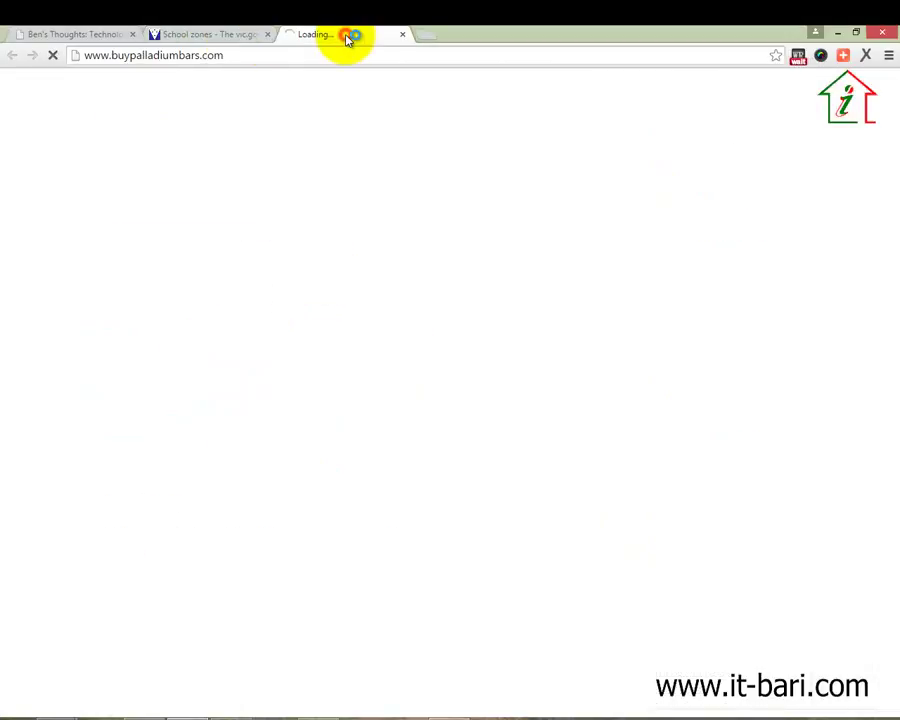
{"action": "left_click", "coordinate": [403, 34]}
{"action": "scroll", "coordinate": [200, 464], "scroll_direction": "down", "scroll_amount": 4}
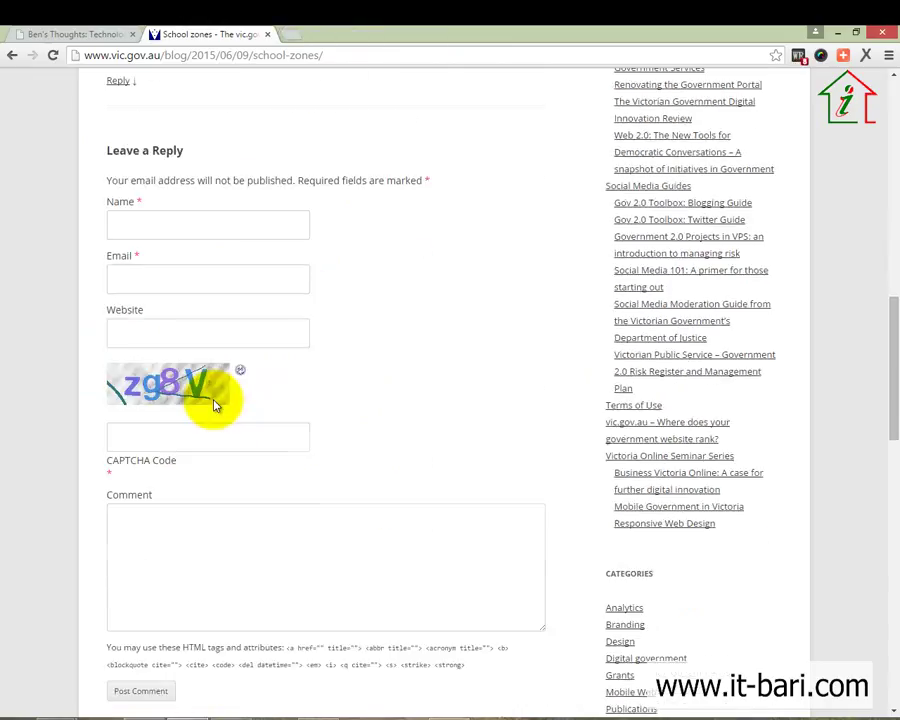
{"action": "left_click", "coordinate": [162, 221]}
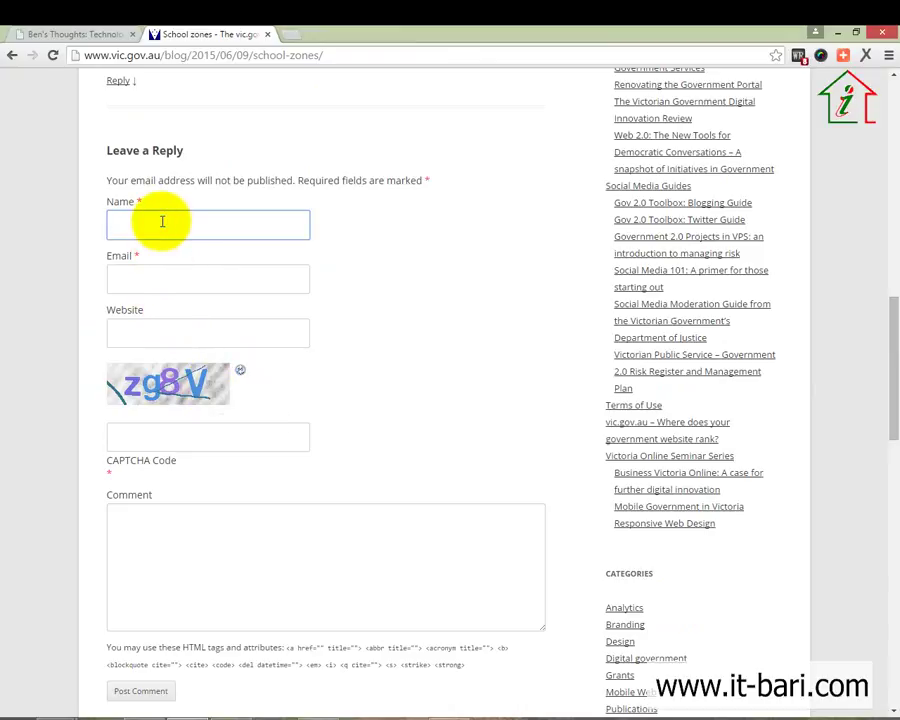
{"action": "type", "text": "We The Coder"}
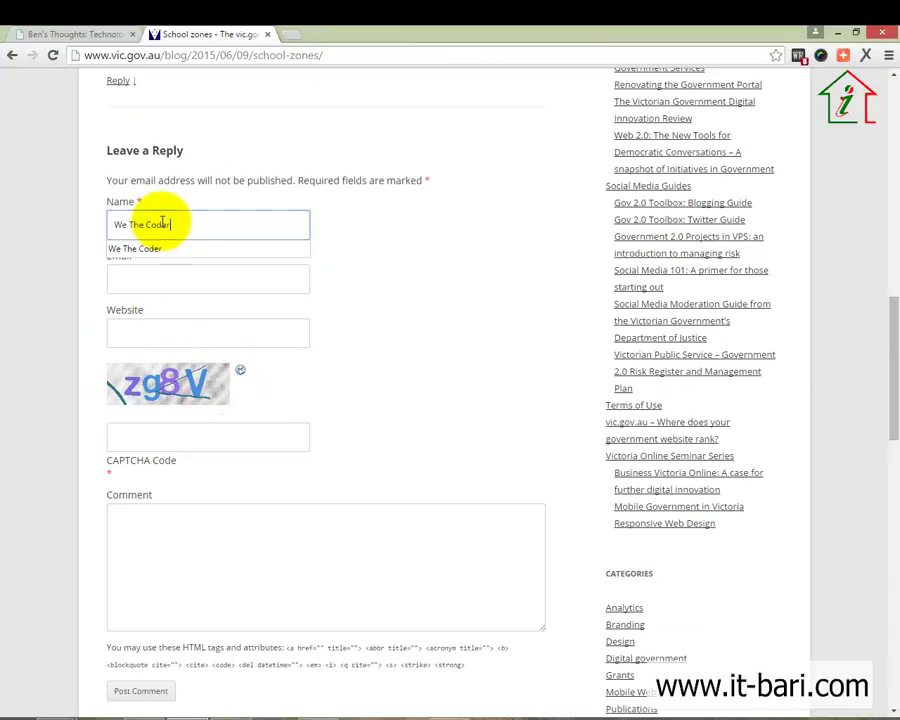
{"action": "key", "text": "Tab"}
{"action": "type", "text": "weth"}
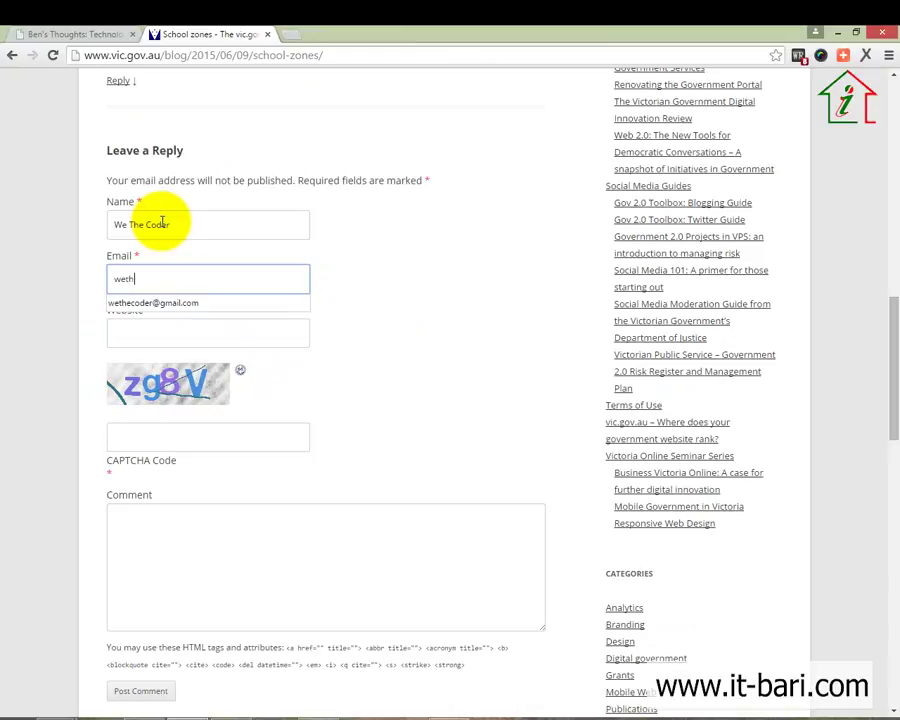
{"action": "left_click", "coordinate": [170, 302]}
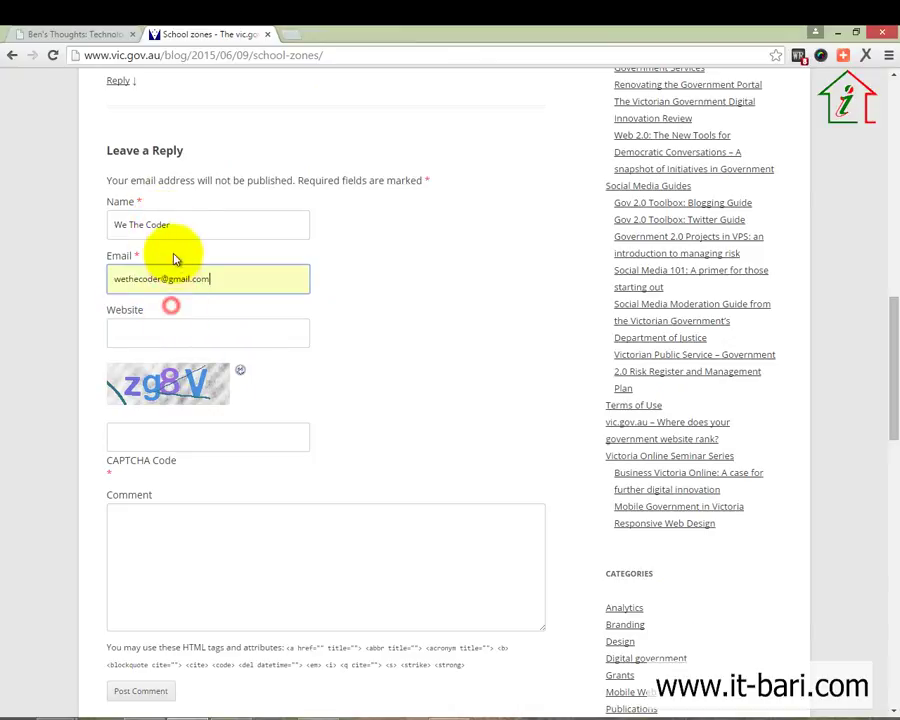
{"action": "left_click", "coordinate": [178, 230]}
{"action": "left_click_drag", "start_coordinate": [88, 220], "coordinate": [92, 346]}
{"action": "left_click", "coordinate": [104, 332]}
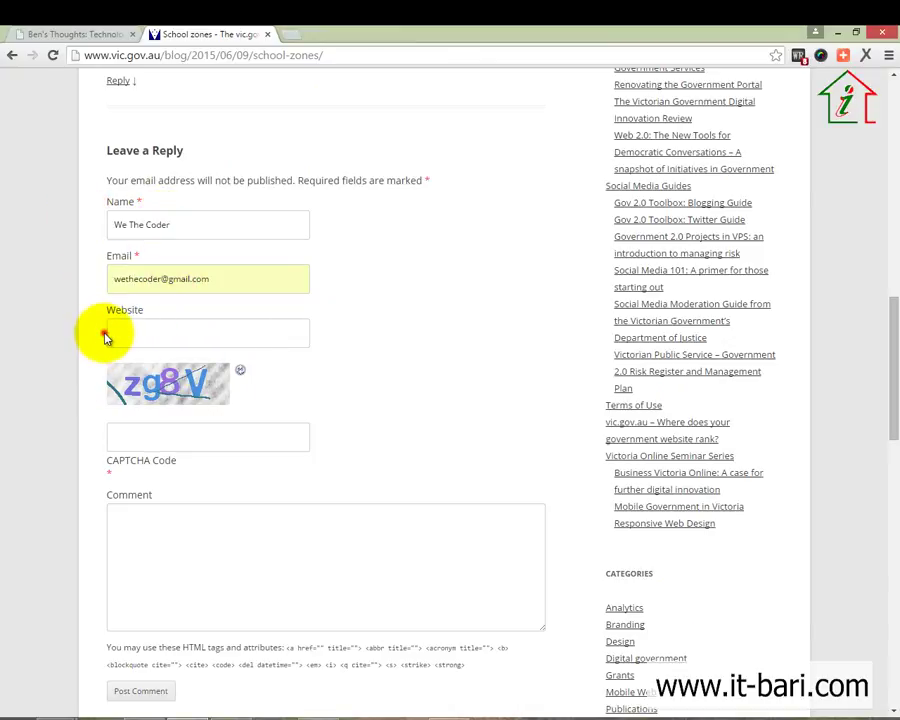
{"action": "left_click", "coordinate": [166, 333]}
{"action": "left_click", "coordinate": [163, 356]}
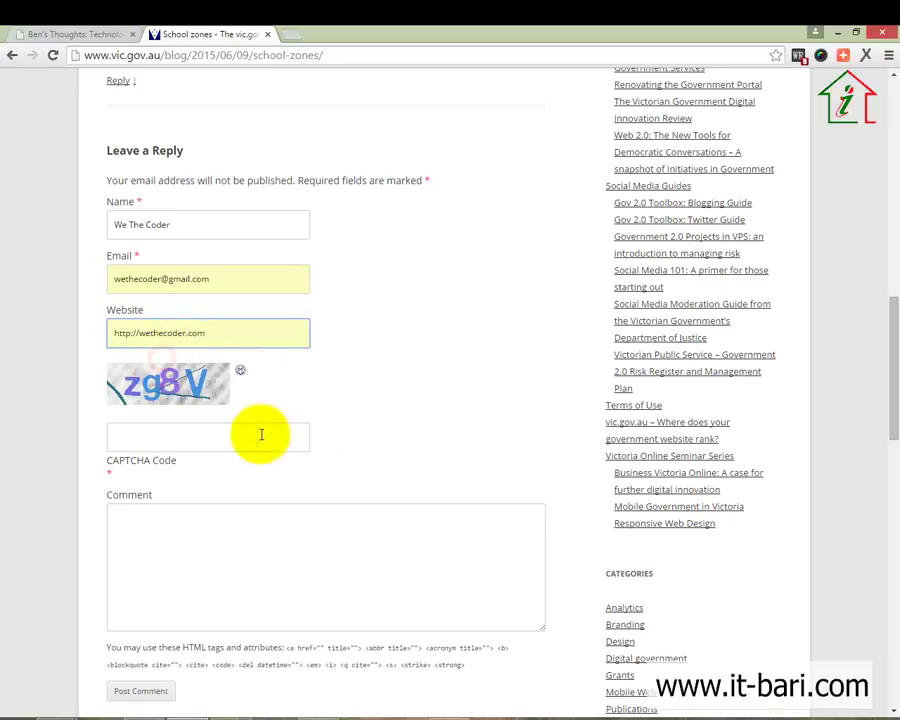
Enter the CAPTCHA code zg8v
{"action": "left_click", "coordinate": [172, 441]}
{"action": "type", "text": "zg"}
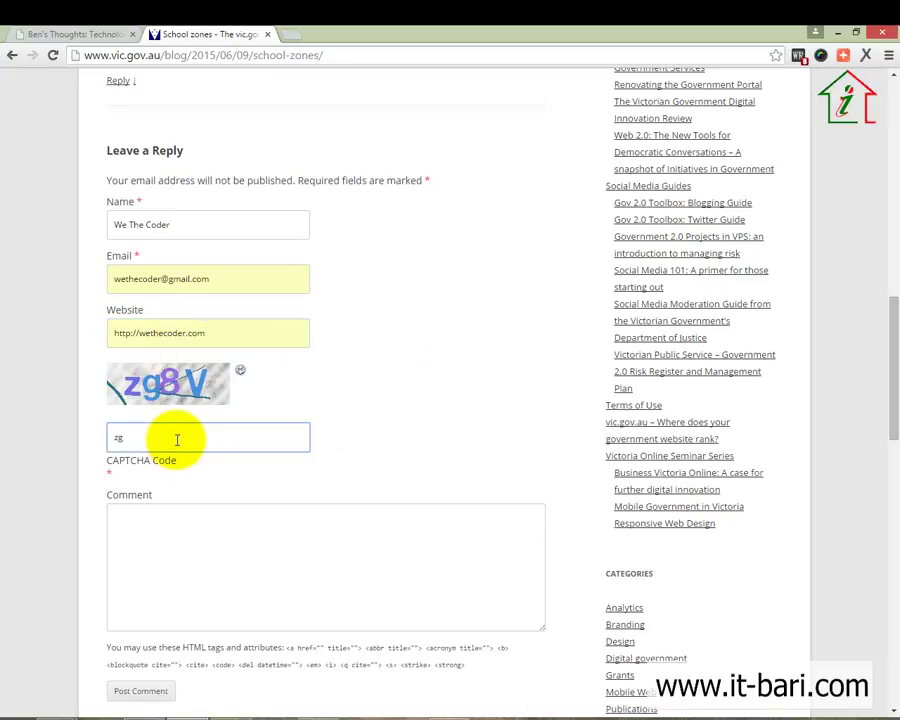
{"action": "type", "text": "8v"}
{"action": "left_click", "coordinate": [150, 594]}
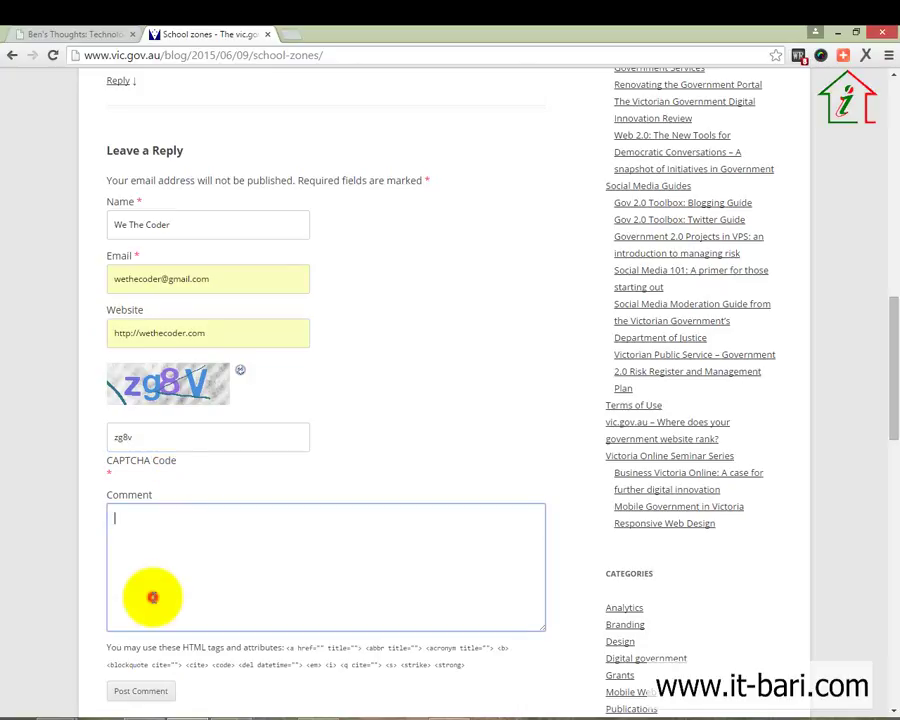
{"action": "left_click", "coordinate": [193, 434]}
{"action": "type", "text": "v"}
{"action": "left_click", "coordinate": [170, 410]}
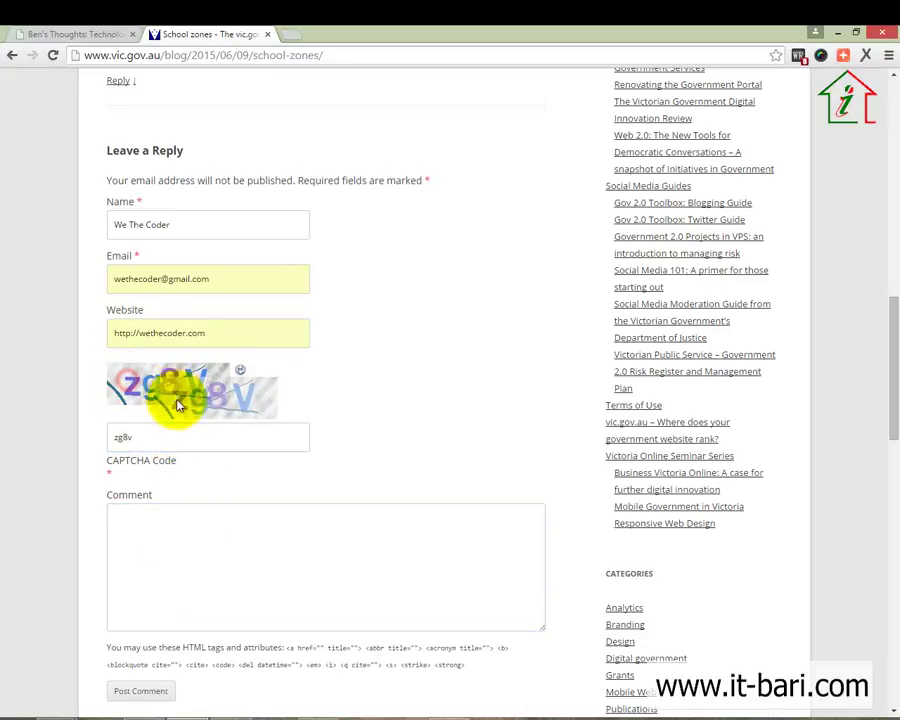
{"action": "left_click", "coordinate": [170, 441]}
{"action": "scroll", "coordinate": [171, 445], "scroll_direction": "down", "scroll_amount": 2}
{"action": "scroll", "coordinate": [173, 454], "scroll_direction": "up", "scroll_amount": 1}
{"action": "left_click", "coordinate": [171, 462]}
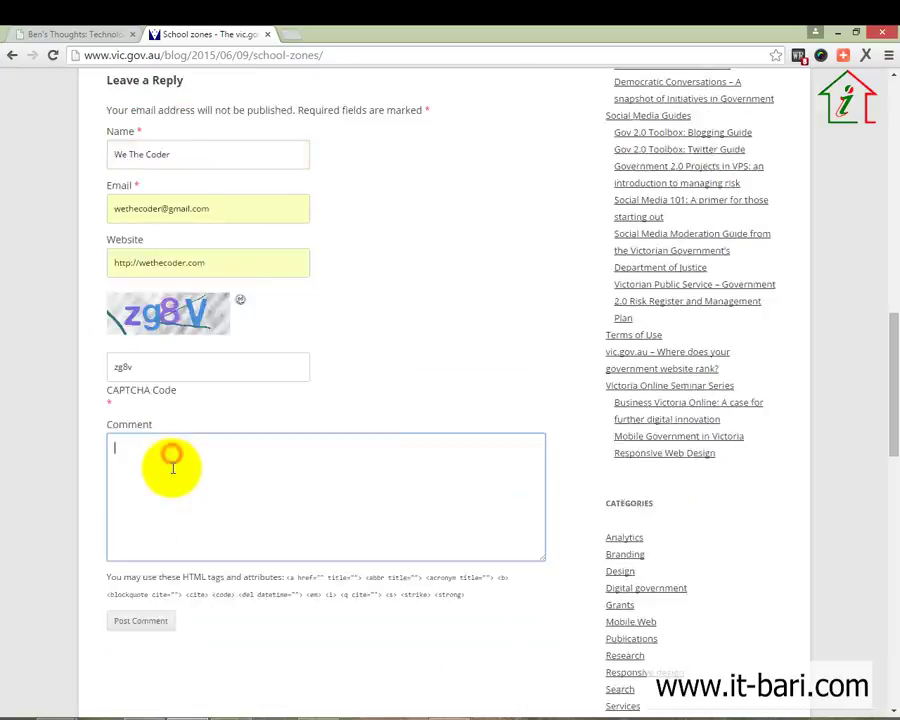
{"action": "scroll", "coordinate": [172, 470], "scroll_direction": "down", "scroll_amount": 2}
{"action": "scroll", "coordinate": [172, 481], "scroll_direction": "up", "scroll_amount": 5}
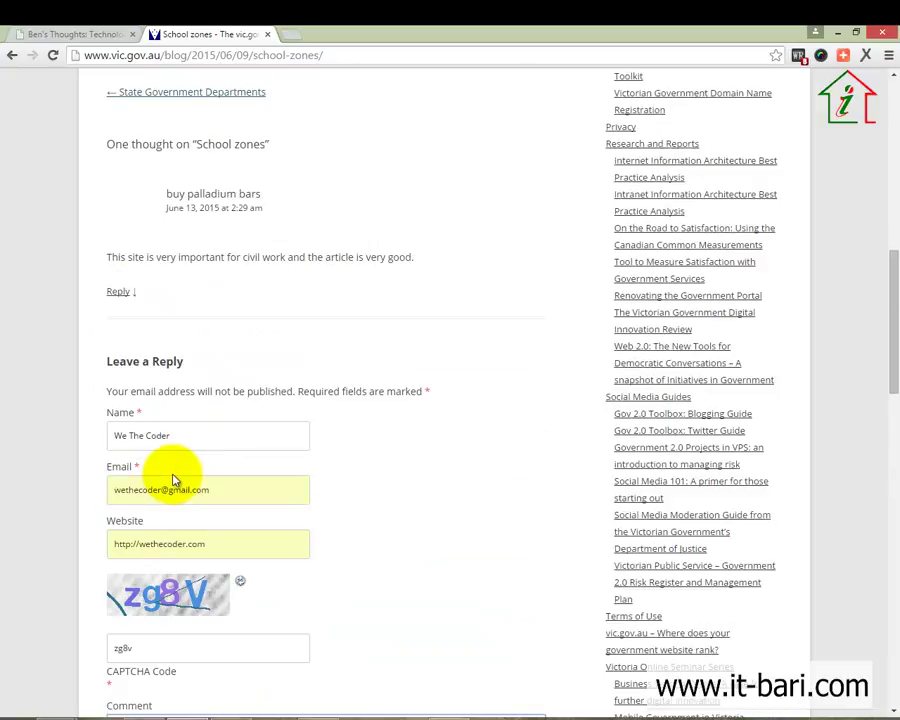
{"action": "scroll", "coordinate": [173, 480], "scroll_direction": "down", "scroll_amount": 1}
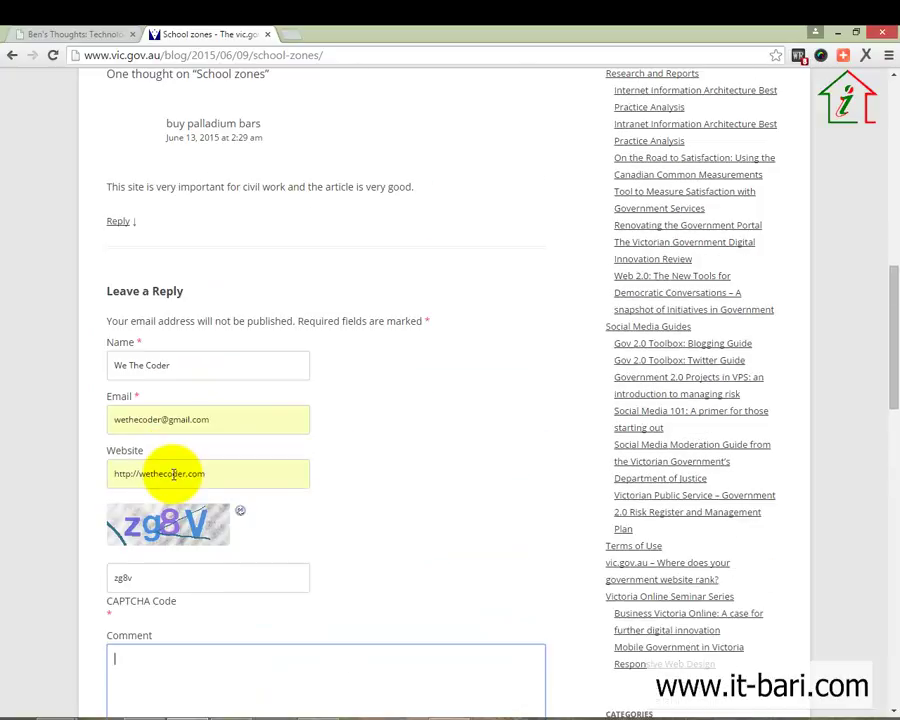
{"action": "scroll", "coordinate": [174, 476], "scroll_direction": "up", "scroll_amount": 5}
{"action": "scroll", "coordinate": [234, 260], "scroll_direction": "up", "scroll_amount": 2}
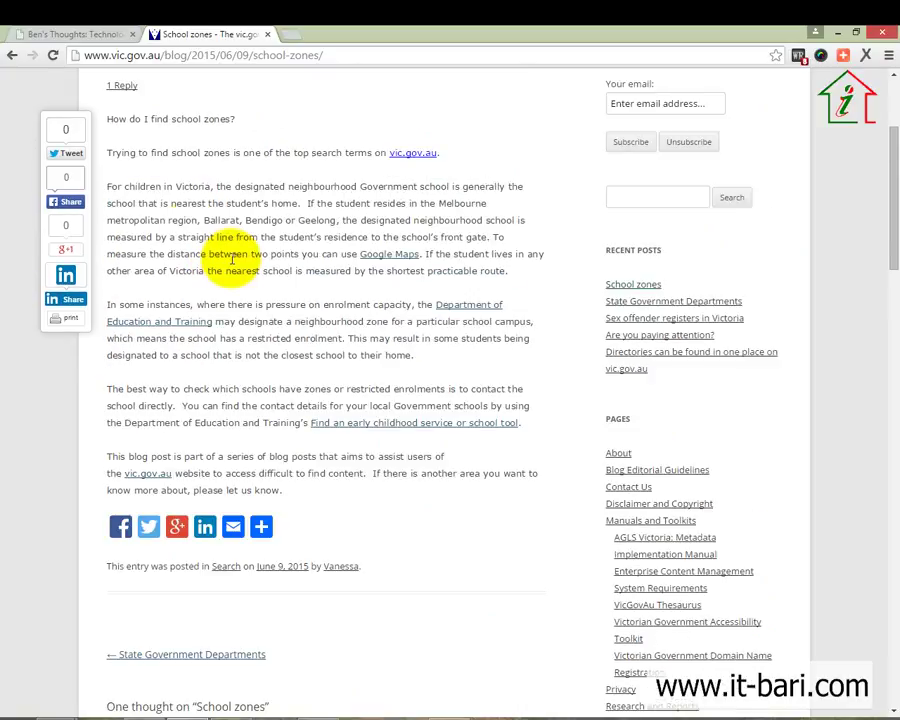
{"action": "left_click_drag", "start_coordinate": [107, 181], "coordinate": [277, 307]}
{"action": "left_click", "coordinate": [320, 376]}
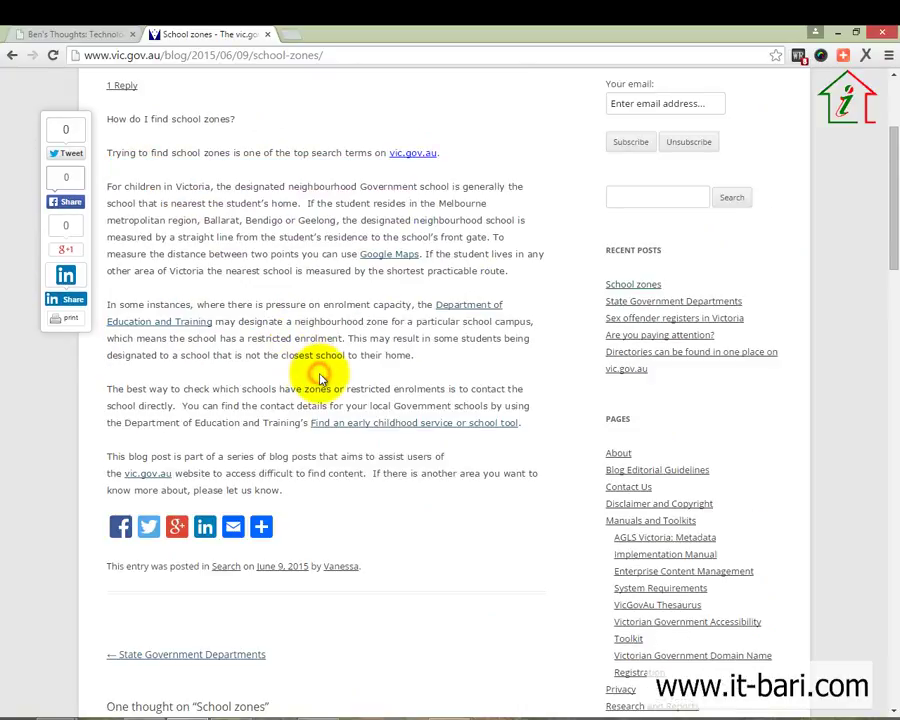
{"action": "scroll", "coordinate": [261, 372], "scroll_direction": "down", "scroll_amount": 10}
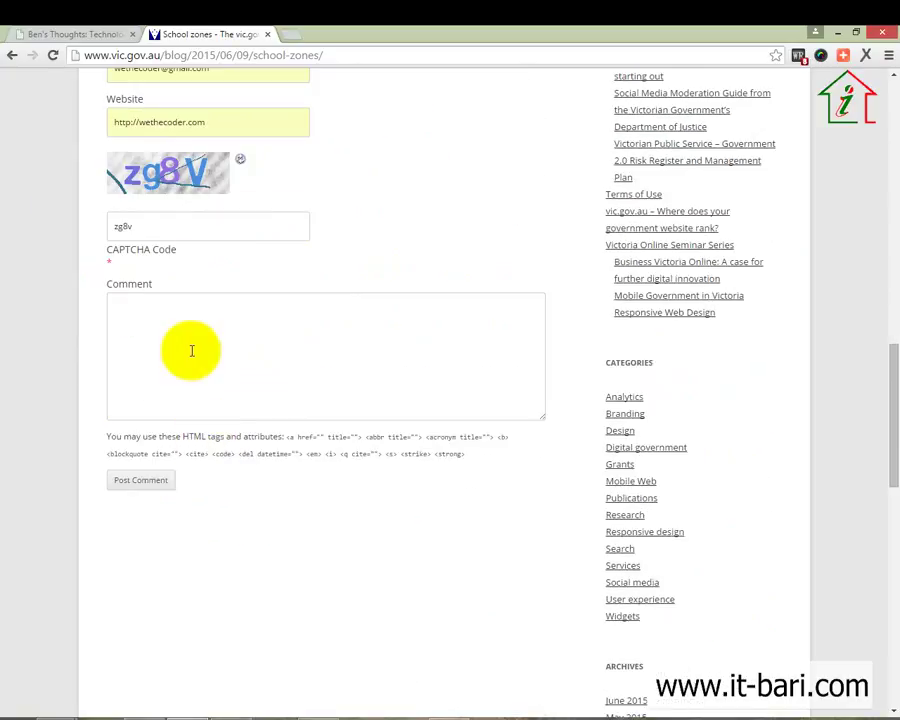
{"action": "scroll", "coordinate": [192, 350], "scroll_direction": "up", "scroll_amount": 10}
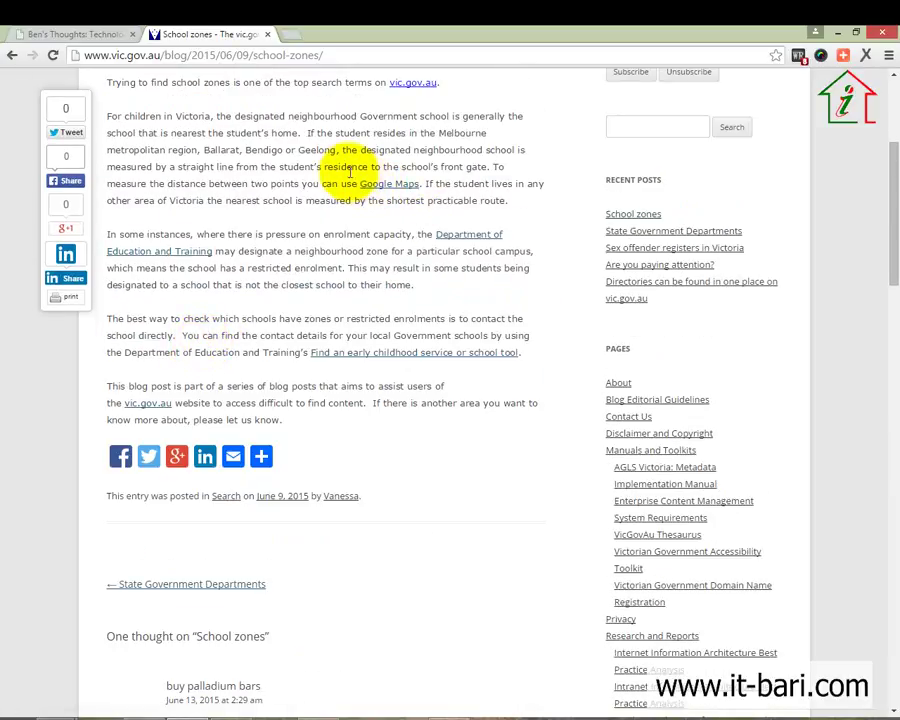
{"action": "left_click_drag", "start_coordinate": [349, 170], "coordinate": [372, 205]}
{"action": "left_click", "coordinate": [368, 396]}
{"action": "scroll", "coordinate": [358, 342], "scroll_direction": "down", "scroll_amount": 10}
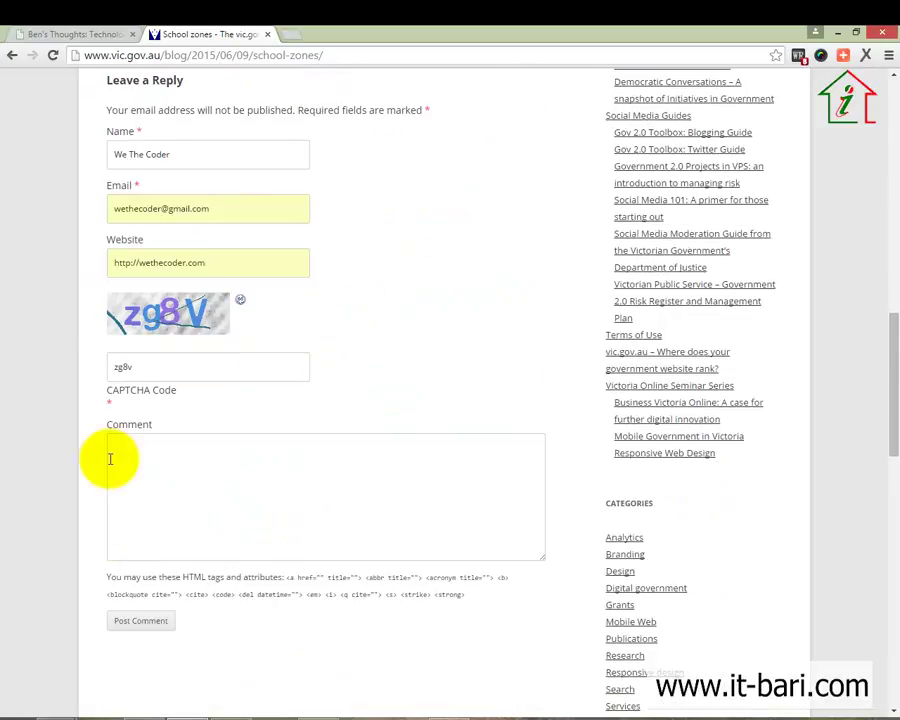
Type the comment 'The idea of using google map is very nice. Thanks for the great idea. :)'
{"action": "left_click", "coordinate": [130, 470]}
{"action": "type", "text": "Goog"}
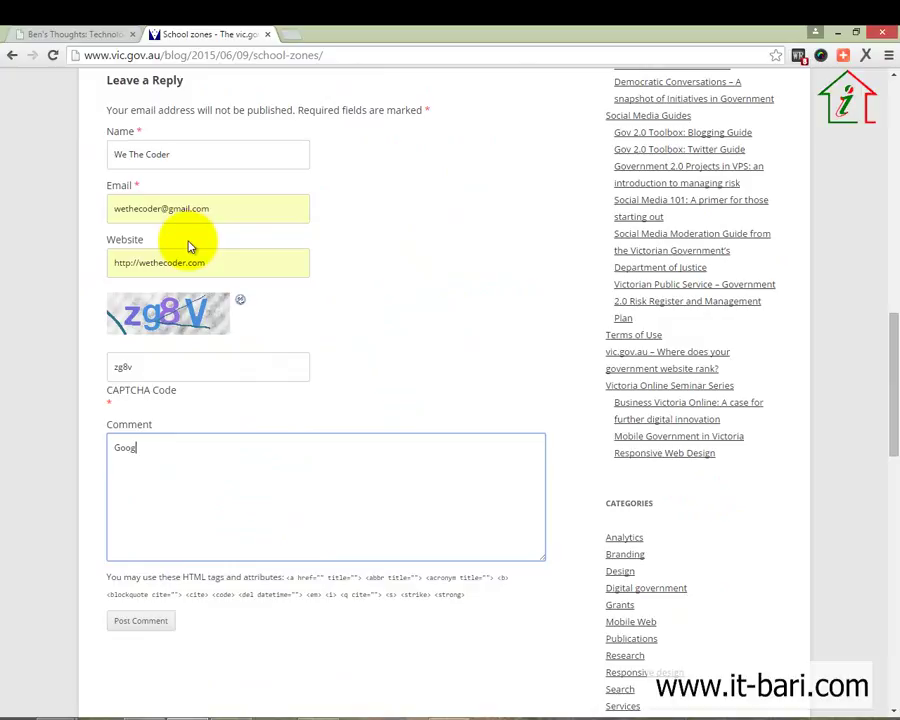
{"action": "key", "text": "ctrl+a"}
{"action": "type", "text": "The idea of using google map"}
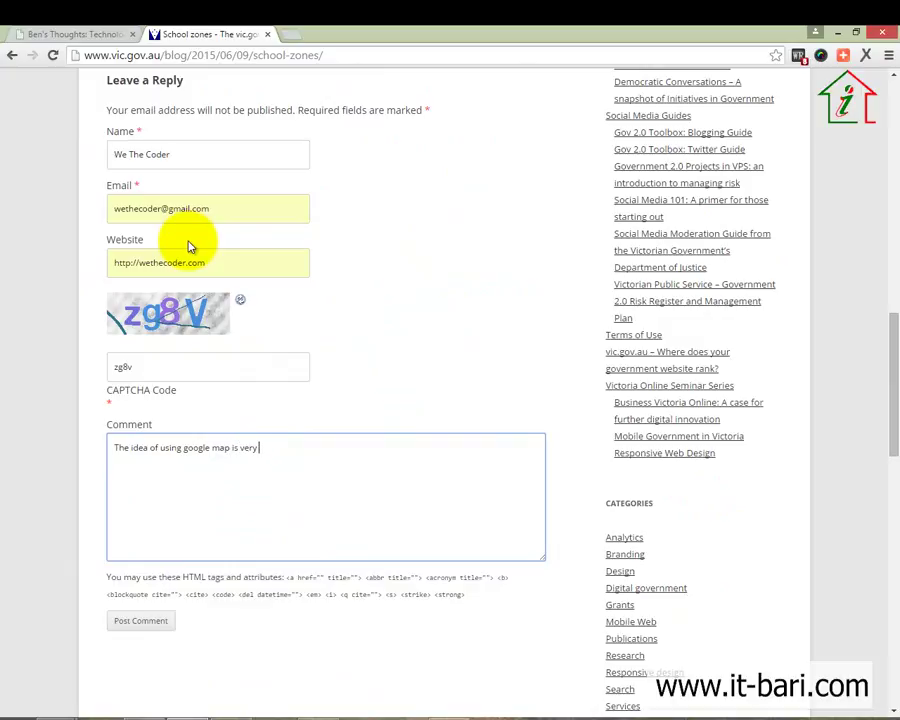
{"action": "type", "text": " is very nice. Thanks for the great i"}
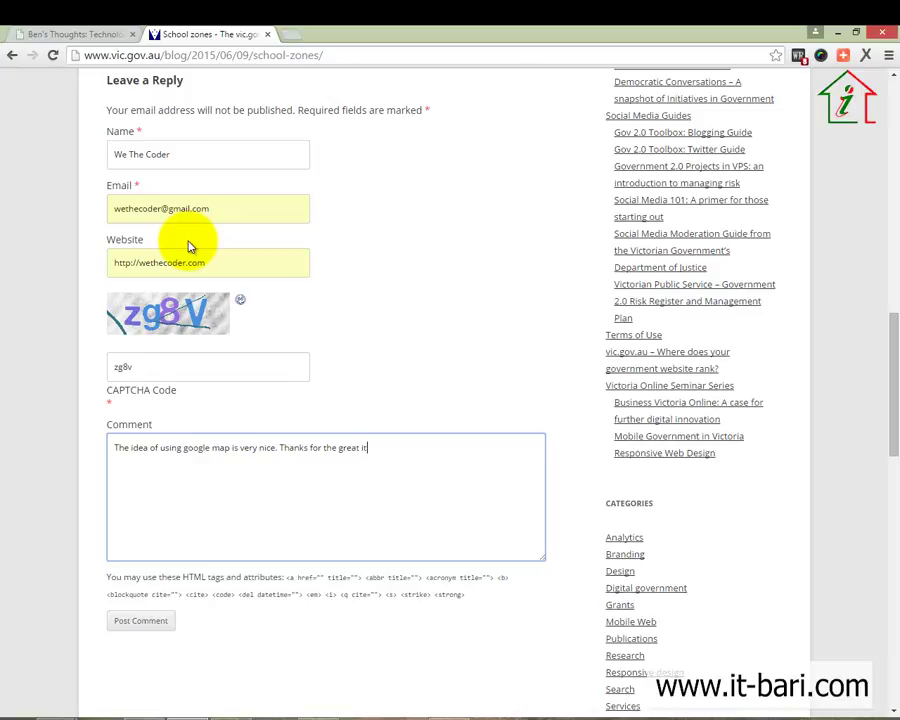
{"action": "type", "text": "dea. :)"}
{"action": "scroll", "coordinate": [190, 245], "scroll_direction": "down", "scroll_amount": 2}
Post the comment, hit the unreadable CAPTCHA error, go back and capitalise the code's last letter
{"action": "left_click", "coordinate": [145, 482]}
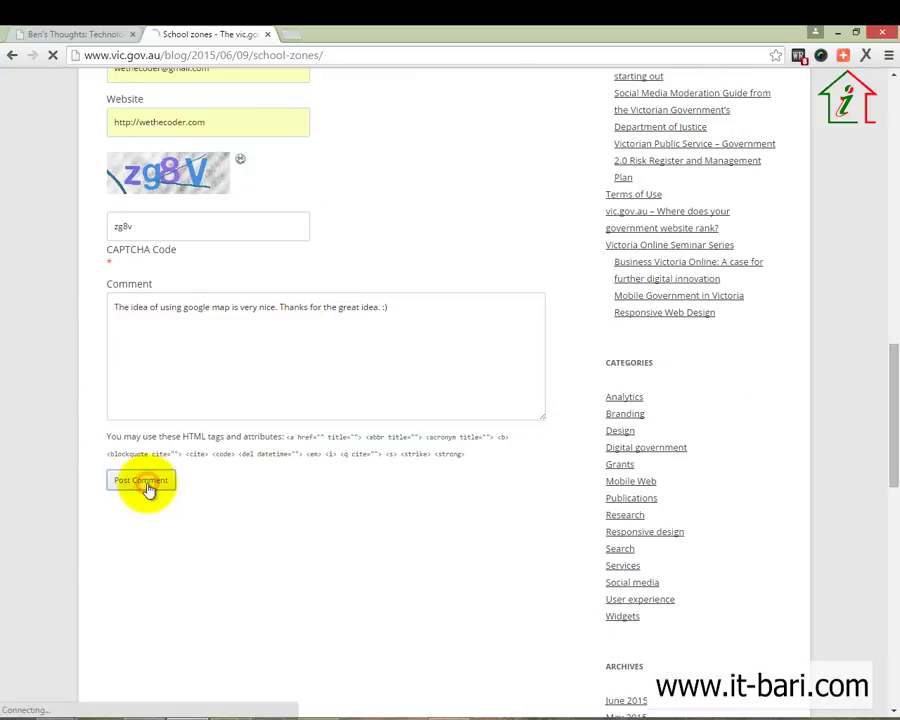
{"action": "scroll", "coordinate": [147, 484], "scroll_direction": "up", "scroll_amount": 5}
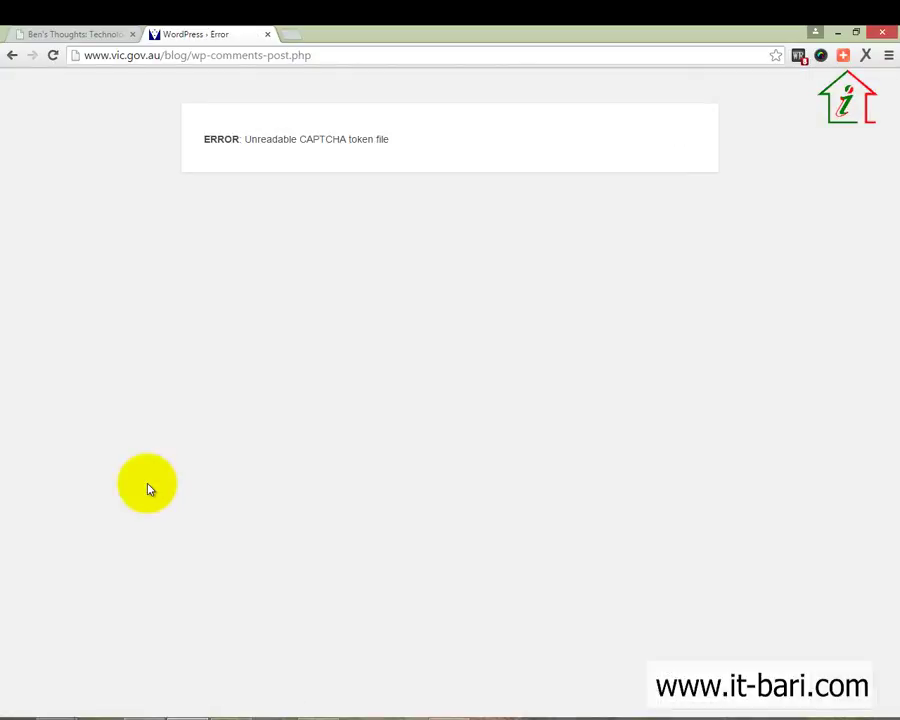
{"action": "left_click_drag", "start_coordinate": [245, 139], "coordinate": [341, 147]}
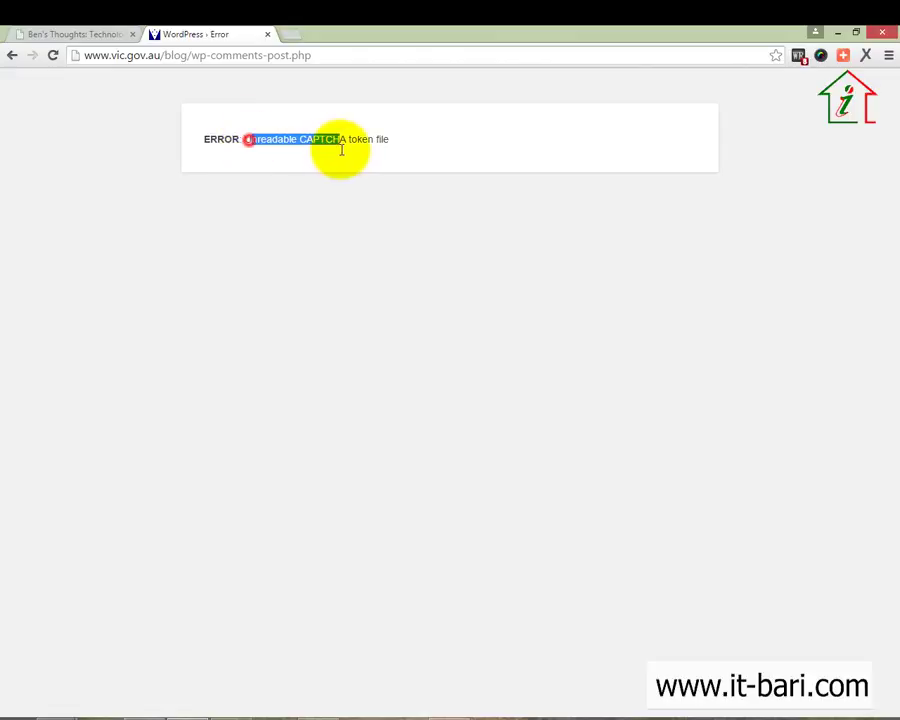
{"action": "left_click", "coordinate": [388, 162]}
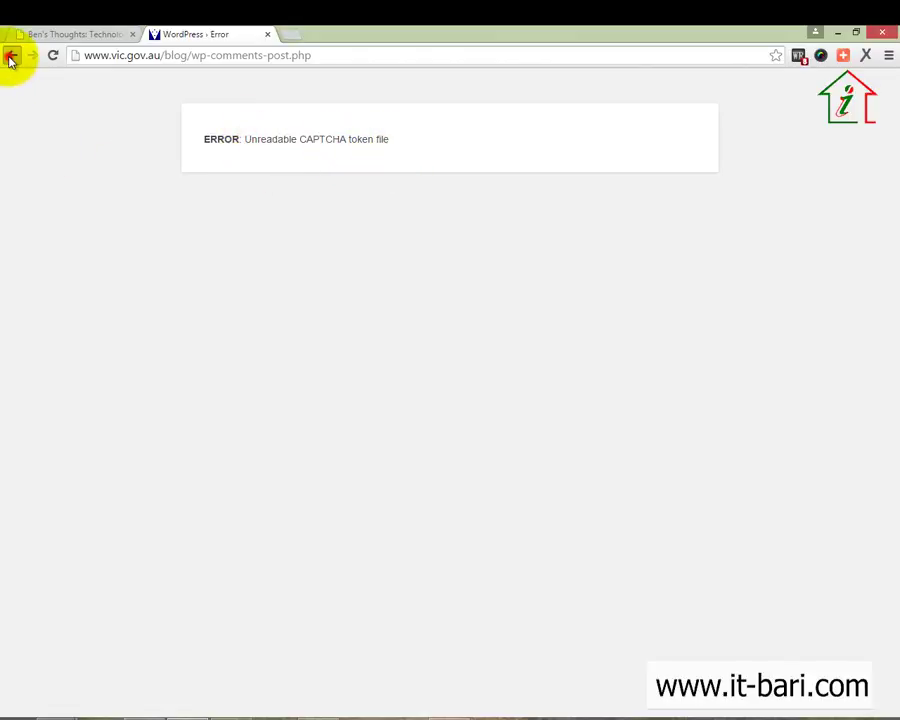
{"action": "left_click", "coordinate": [11, 55]}
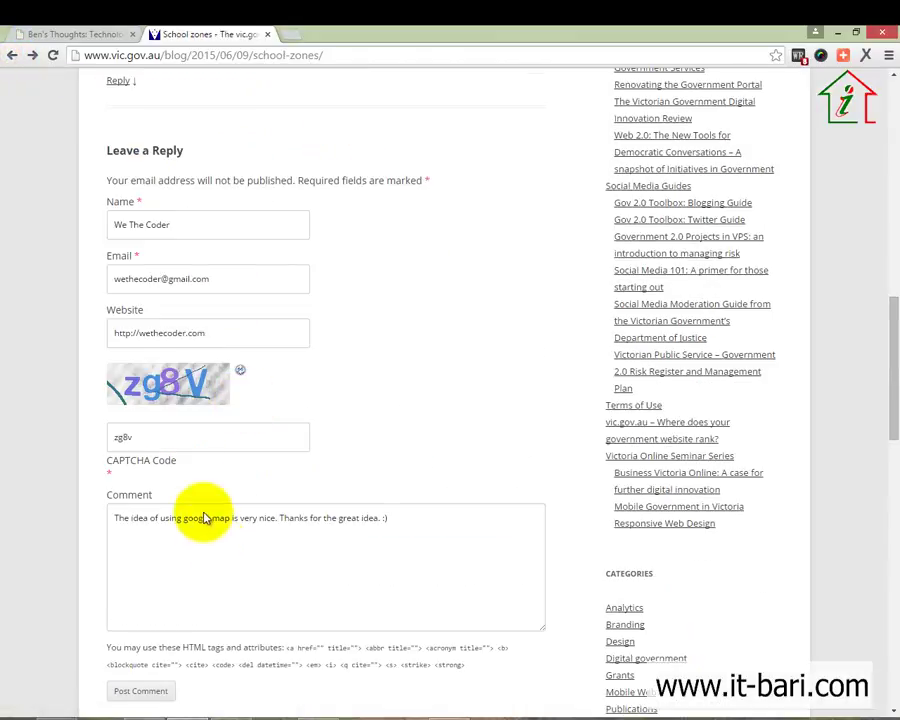
{"action": "left_click", "coordinate": [179, 439]}
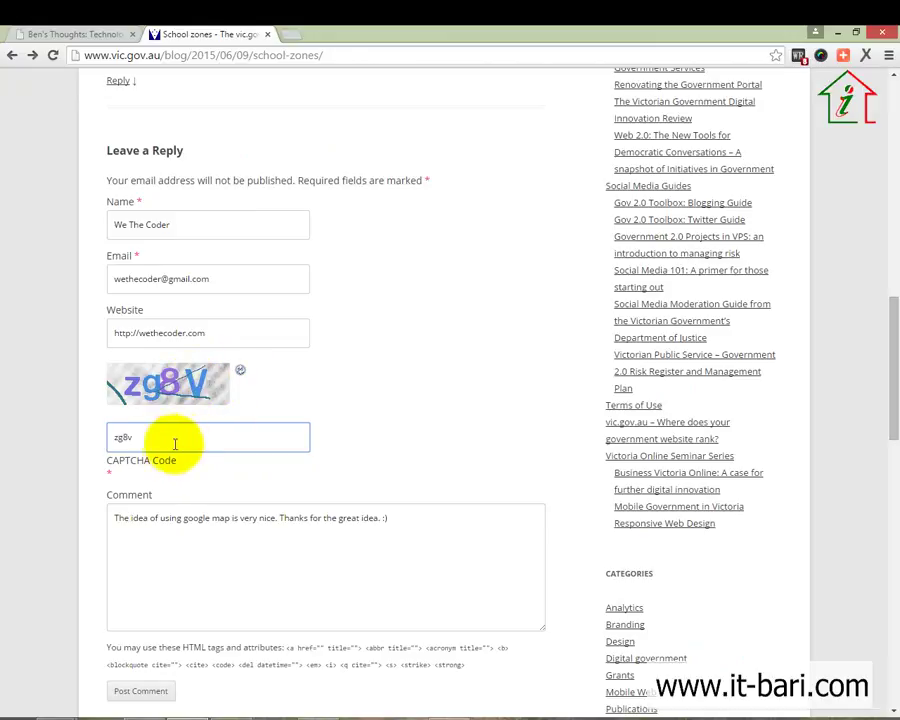
{"action": "left_click", "coordinate": [164, 450]}
{"action": "key", "text": "BackSpace"}
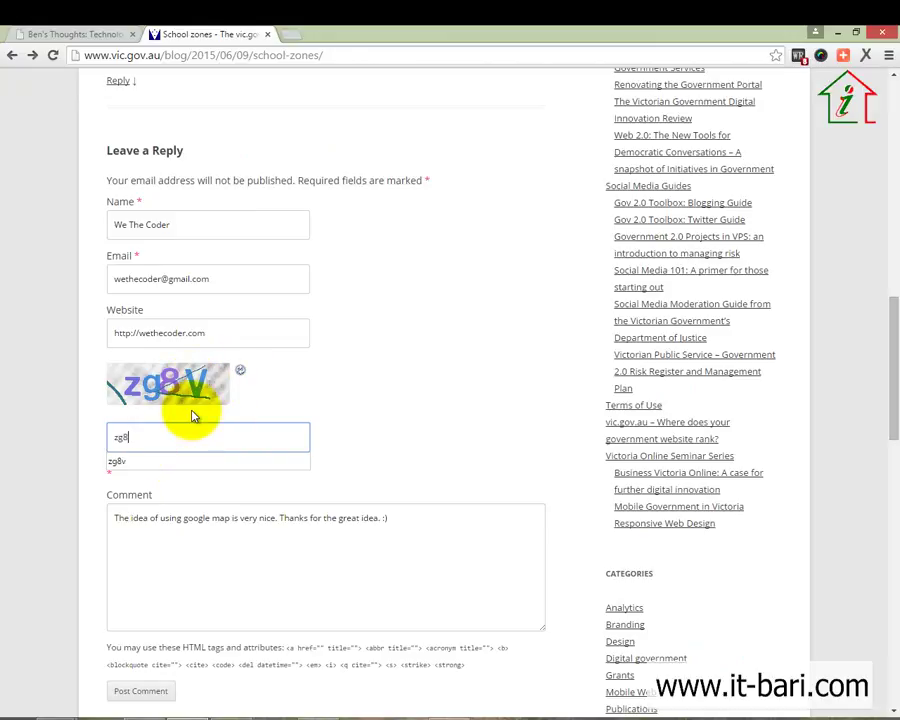
{"action": "type", "text": "V"}
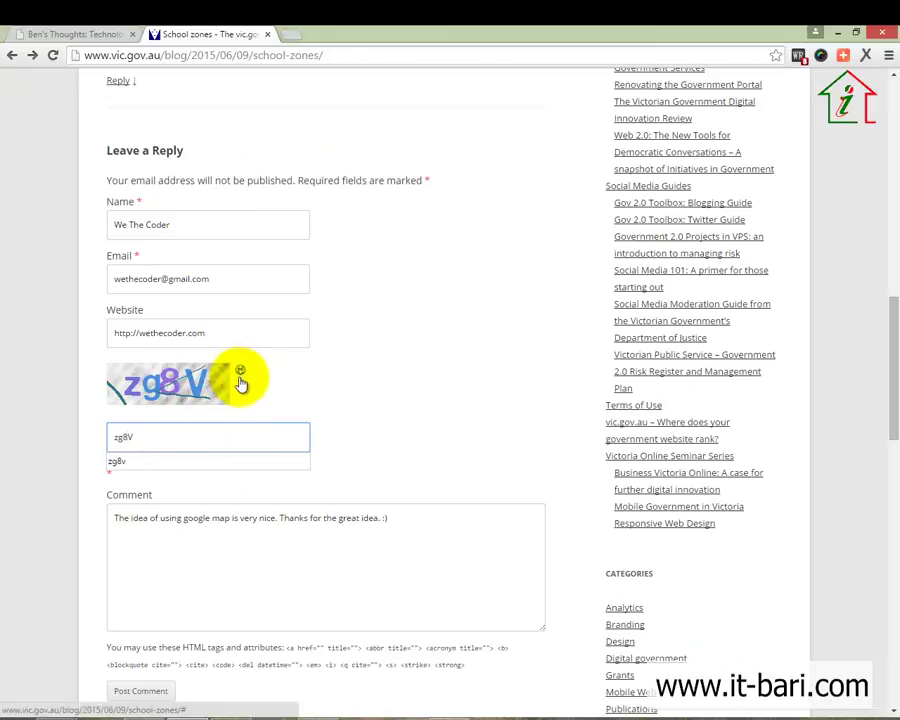
Refresh the CAPTCHA, enter the new code R82V and post the comment again
{"action": "left_click", "coordinate": [240, 374]}
{"action": "left_click_drag", "start_coordinate": [166, 440], "coordinate": [100, 443]}
{"action": "type", "text": "R8"}
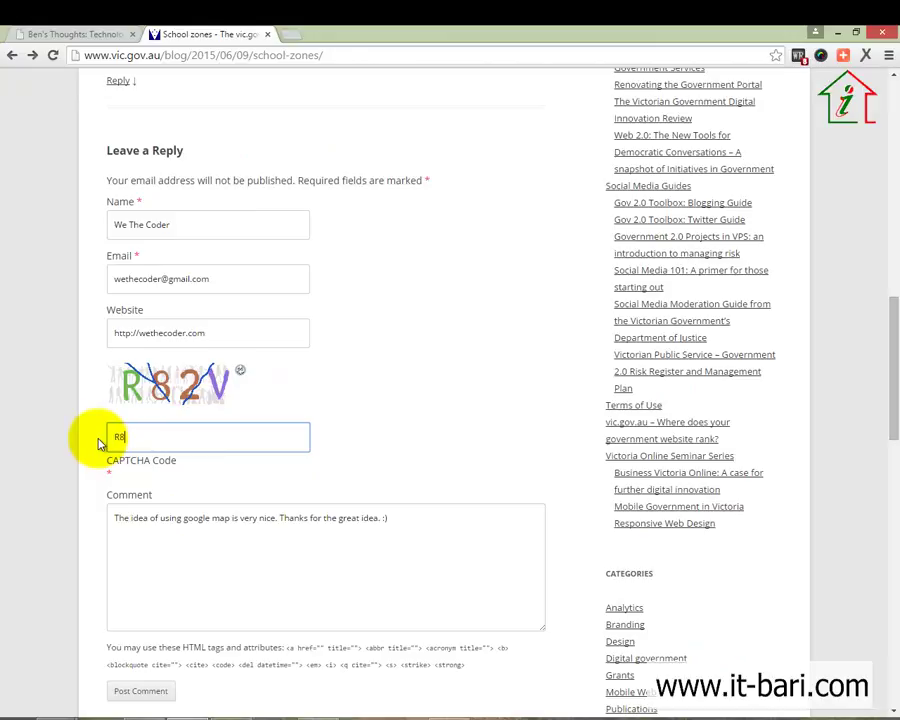
{"action": "type", "text": "2V"}
{"action": "scroll", "coordinate": [124, 444], "scroll_direction": "down", "scroll_amount": 7}
{"action": "scroll", "coordinate": [186, 352], "scroll_direction": "up", "scroll_amount": 3}
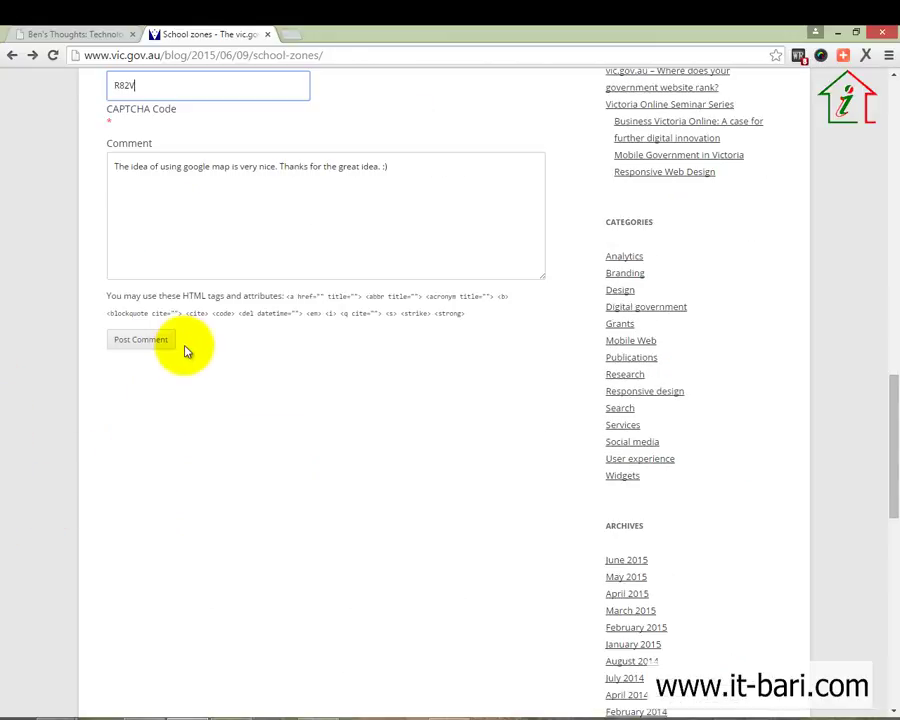
{"action": "left_click", "coordinate": [128, 341]}
{"action": "left_click", "coordinate": [290, 198]}
{"action": "key", "text": "ctrl+a"}
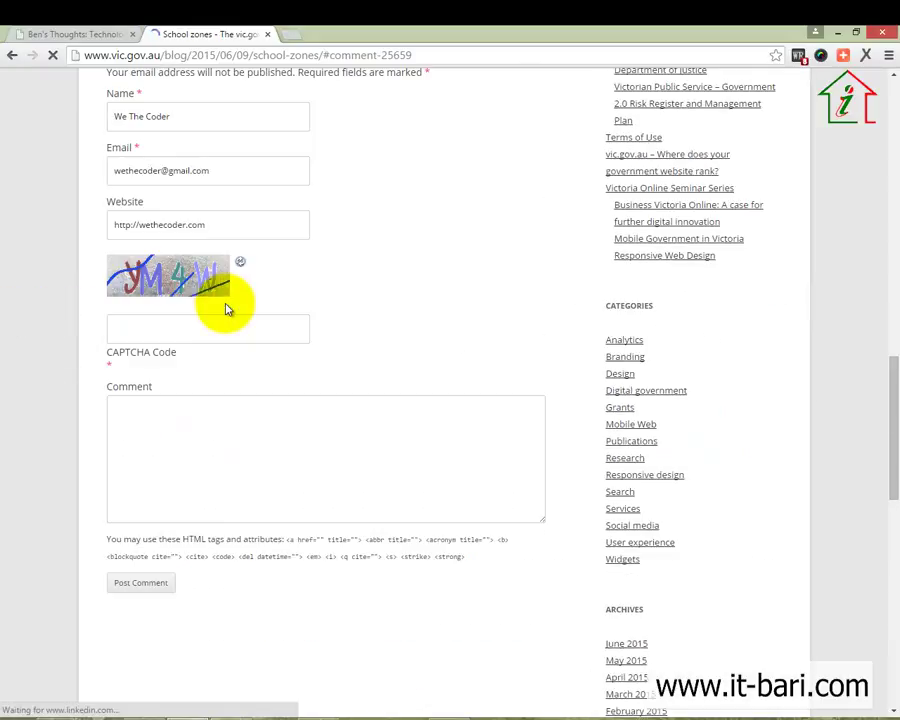
Scroll up to the new We The Coder comment marked as awaiting moderation
{"action": "scroll", "coordinate": [226, 306], "scroll_direction": "up", "scroll_amount": 1}
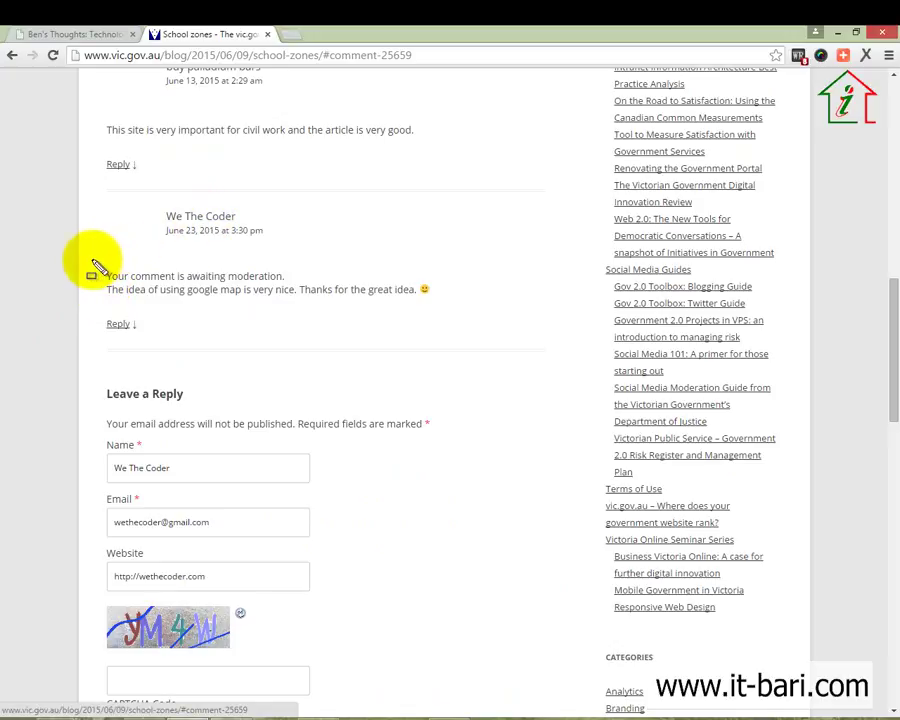
{"action": "left_click_drag", "start_coordinate": [155, 283], "coordinate": [308, 284]}
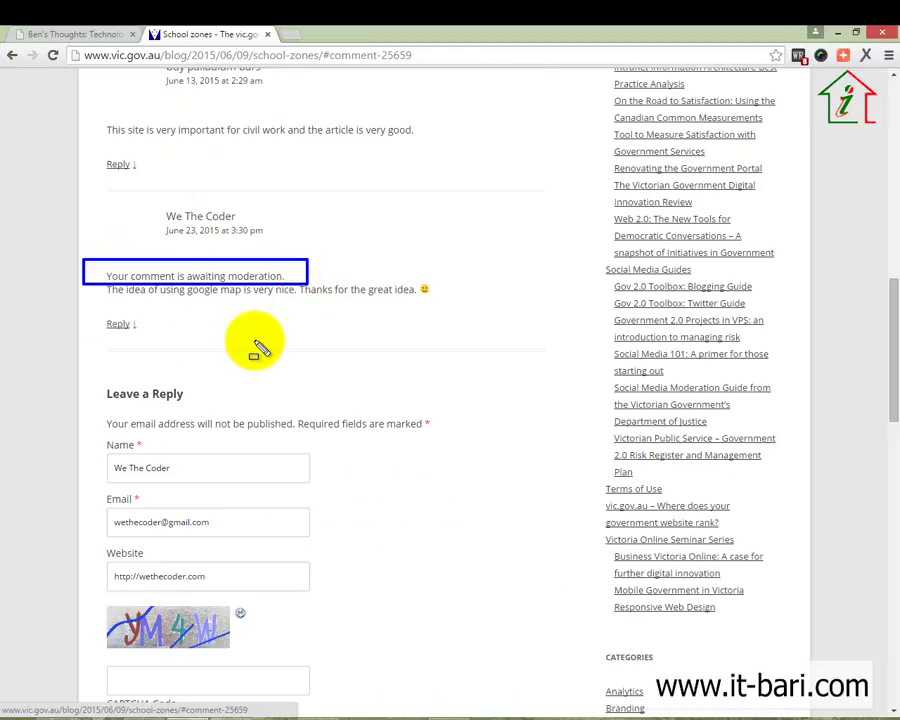